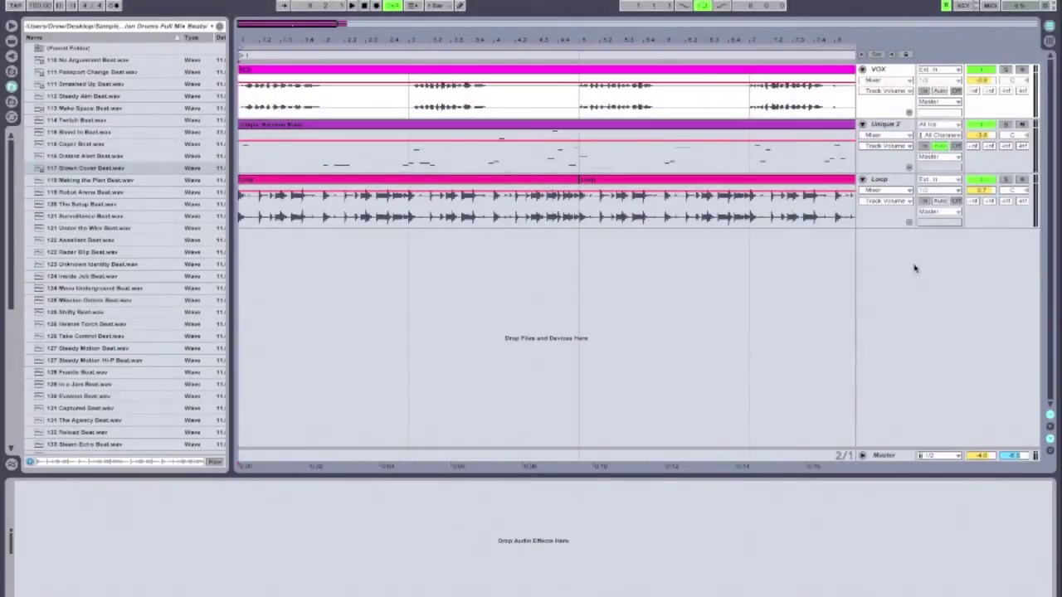
# - Play the arrangement with the vocal, bass and drum loop tracks
pyautogui.press('space')
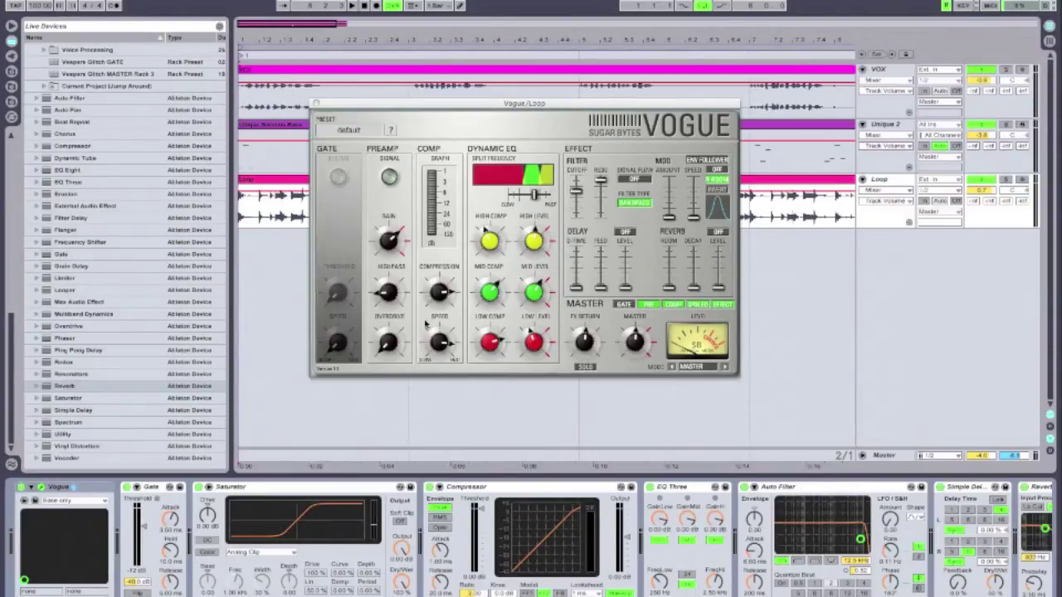
# - Close the Vogue window and review the separate effects on the Loop track, from Gate and Saturator through Simple Delay and Reverb
pyautogui.click(316, 105)
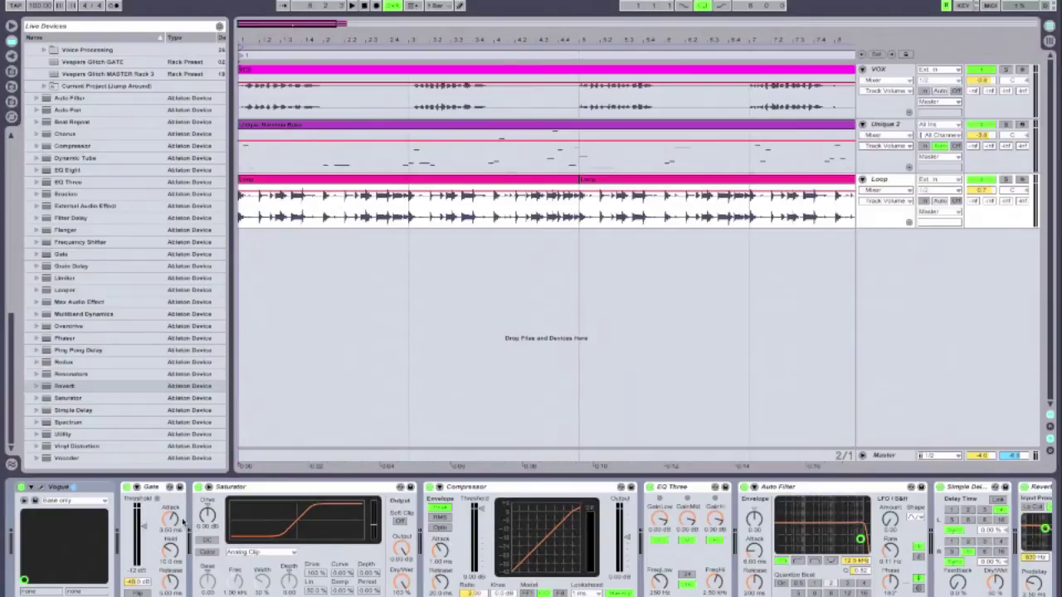
pyautogui.click(153, 489)
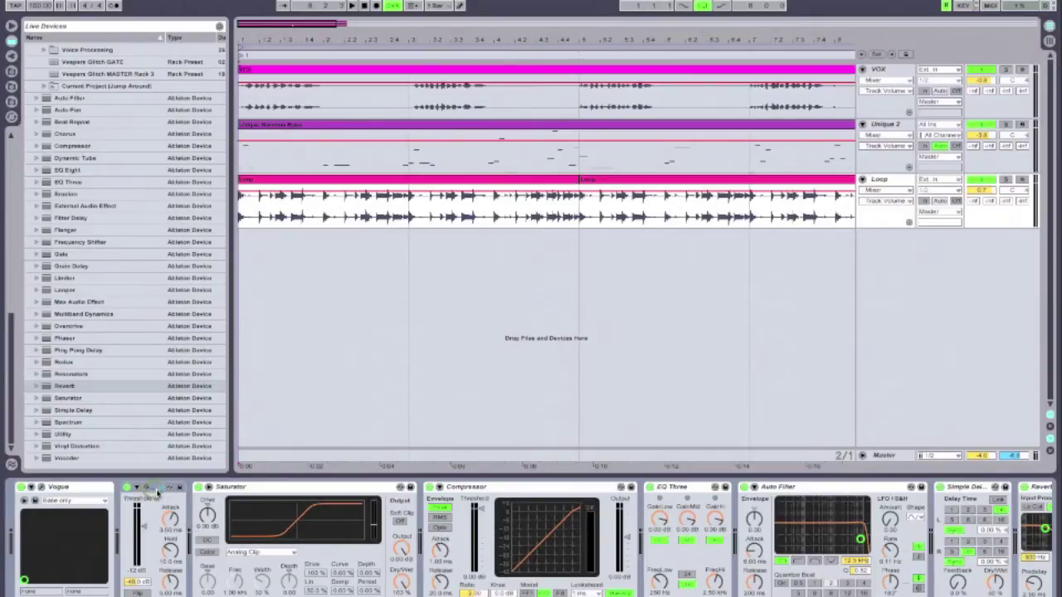
pyautogui.click(267, 491)
pyautogui.click(481, 487)
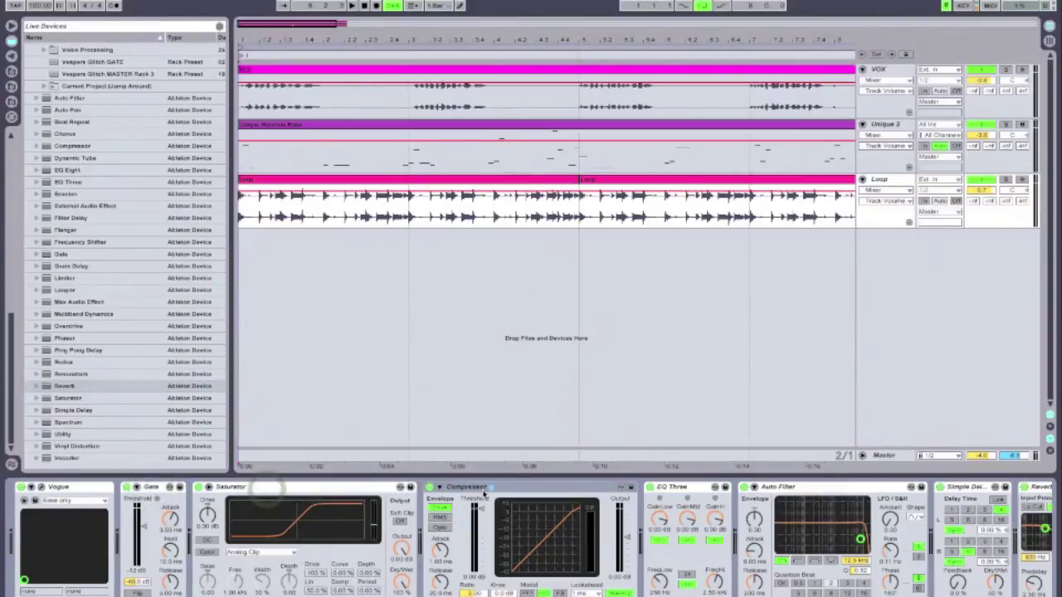
pyautogui.click(688, 487)
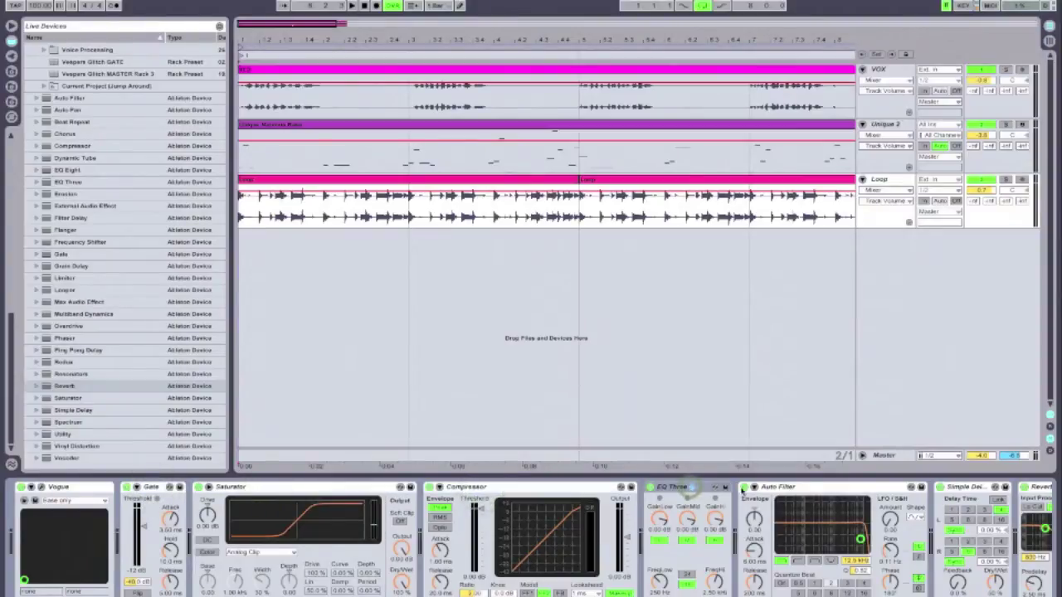
pyautogui.click(812, 490)
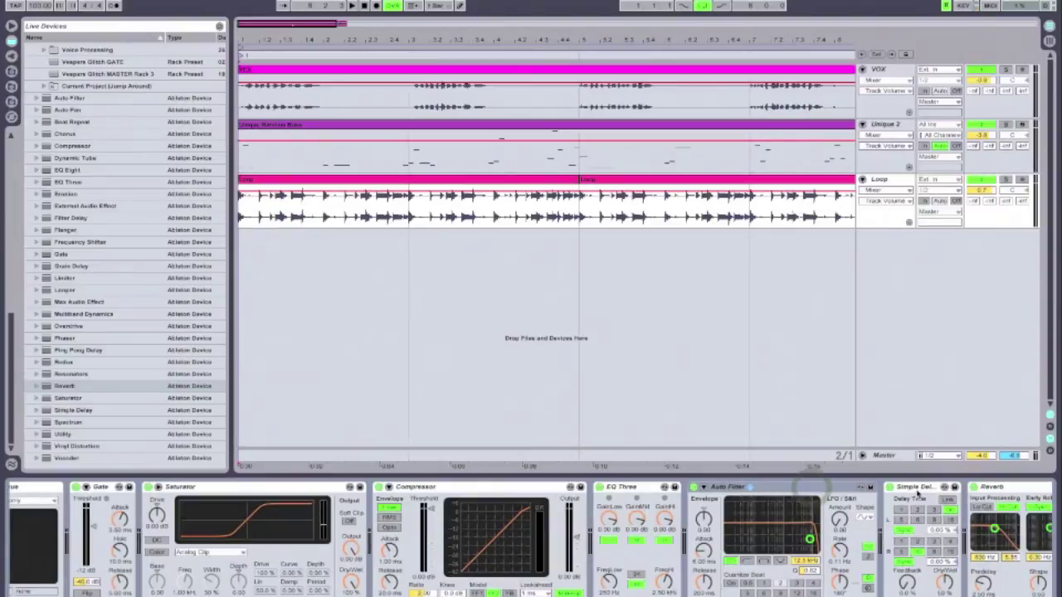
pyautogui.click(919, 490)
pyautogui.click(1012, 489)
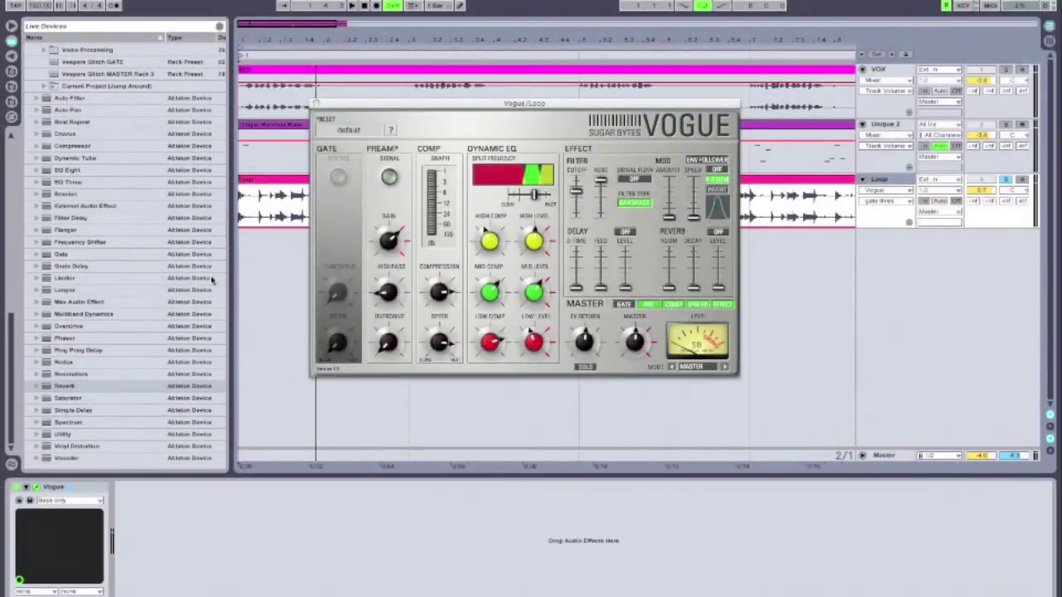
# - Audition the soloed Loop track through Vogue's default settings
pyautogui.press('space')
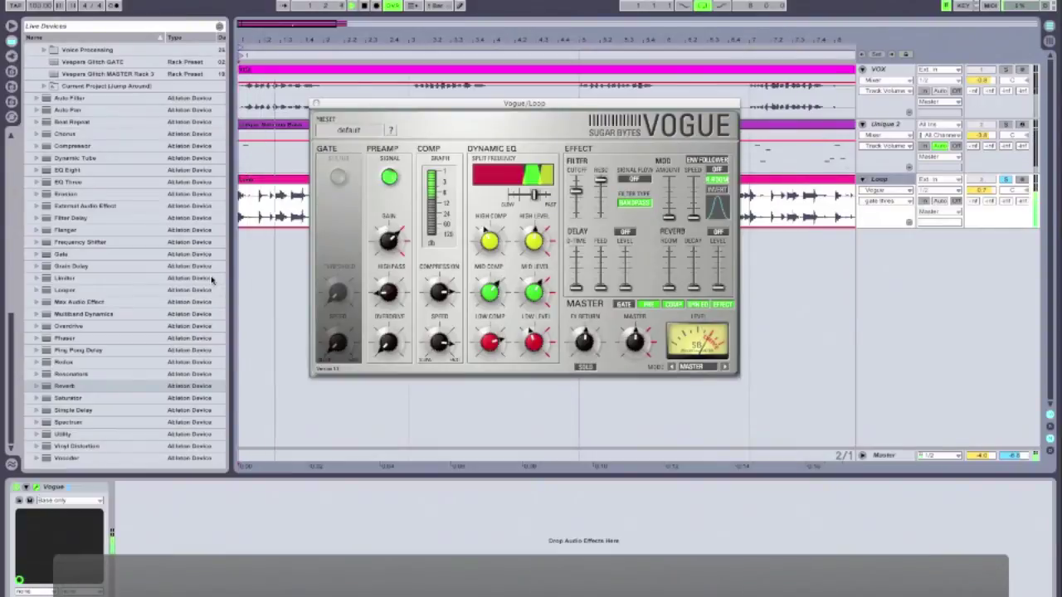
pyautogui.press('space')
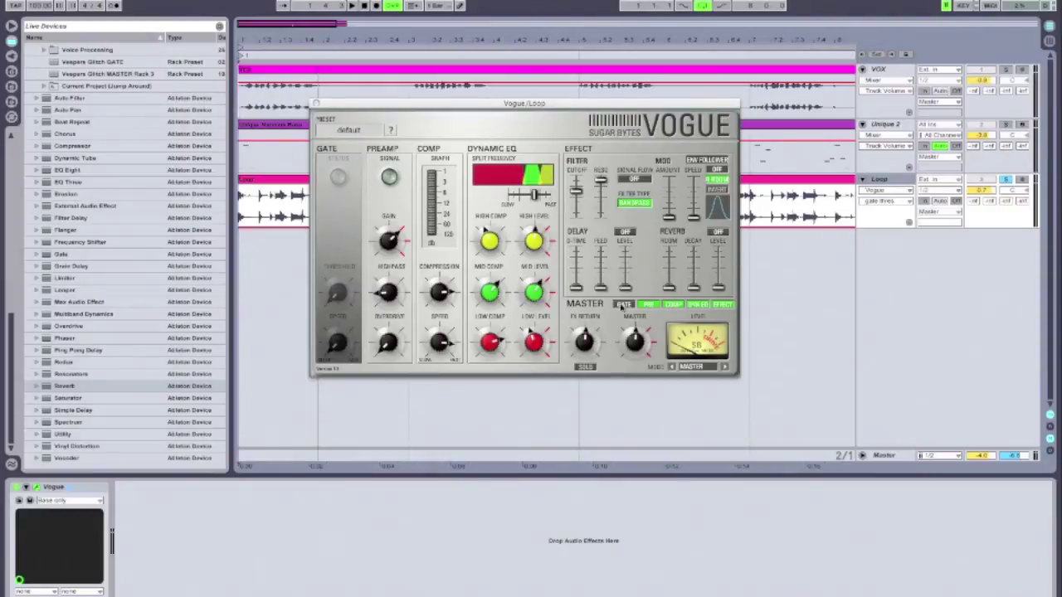
# - Enable Vogue's gate section and raise its threshold and speed while the drum loop plays
pyautogui.click(621, 305)
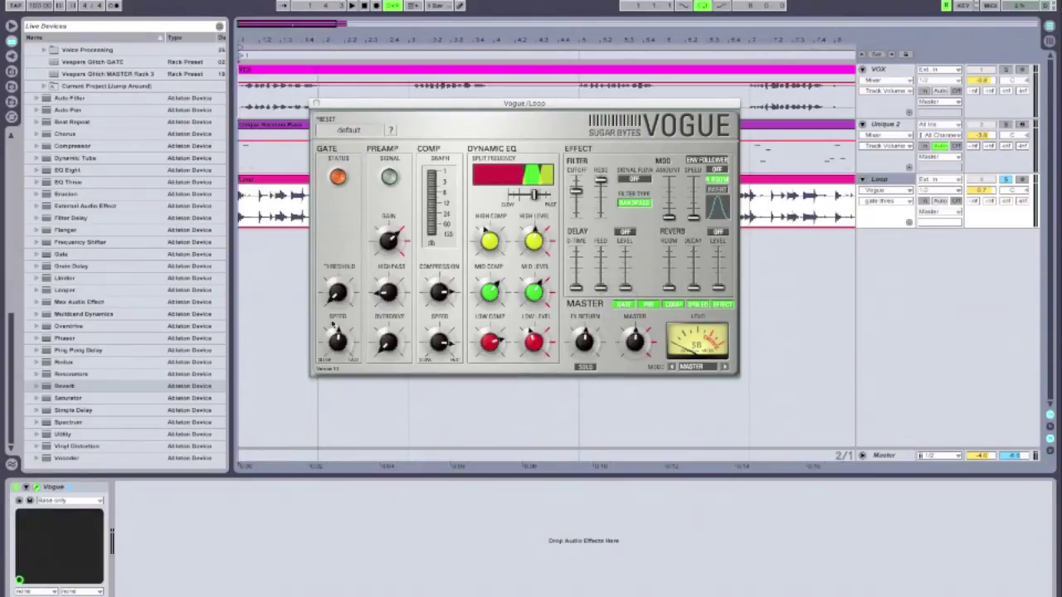
pyautogui.moveTo(343, 295)
pyautogui.press('space')
pyautogui.moveTo(336, 295); pyautogui.dragTo(332, 241)
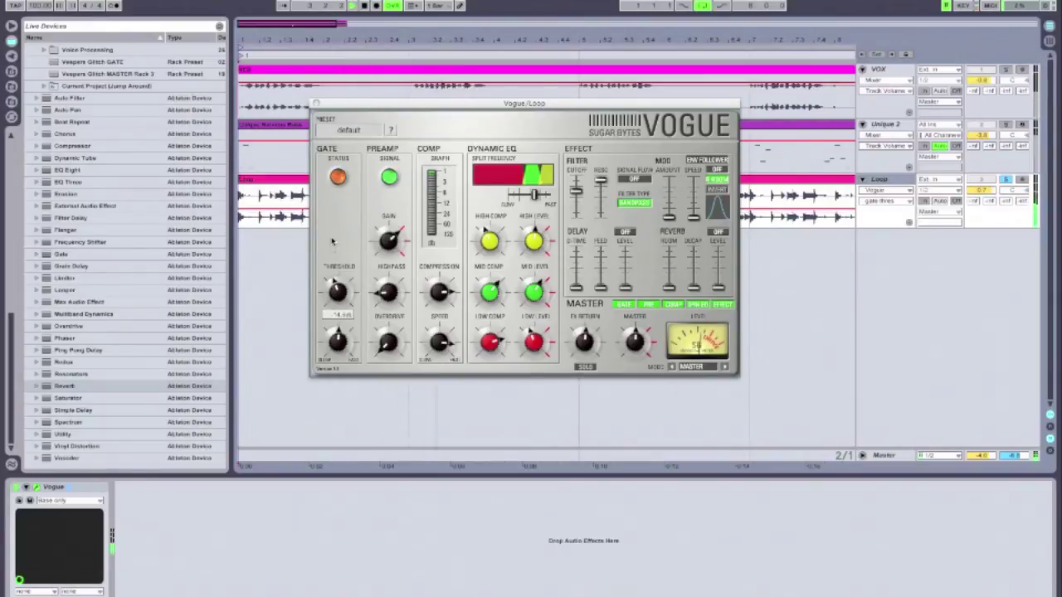
pyautogui.click(336, 341)
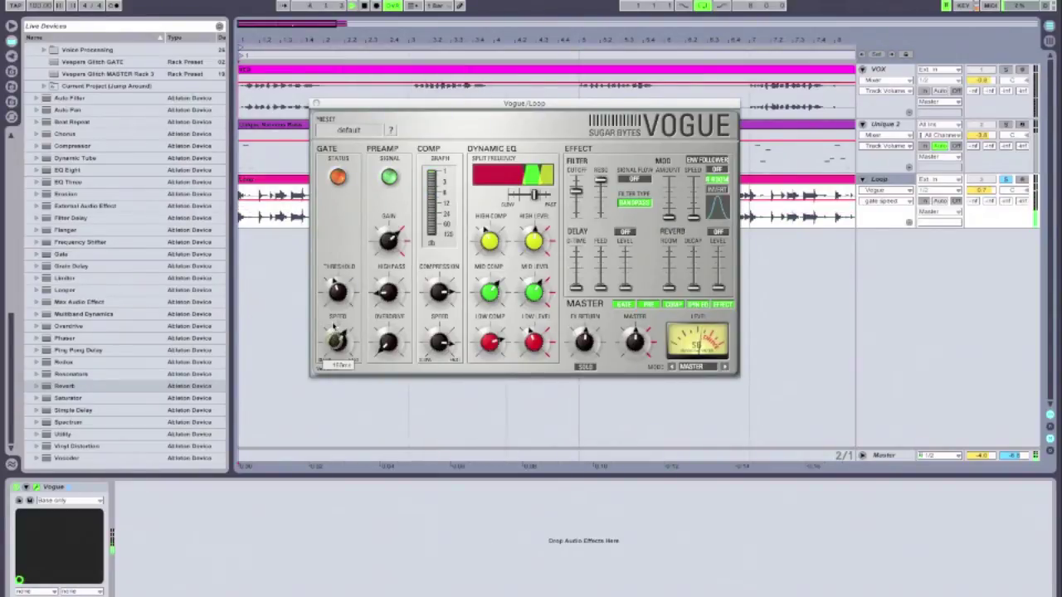
pyautogui.click(336, 289)
pyautogui.moveTo(336, 289); pyautogui.dragTo(336, 291)
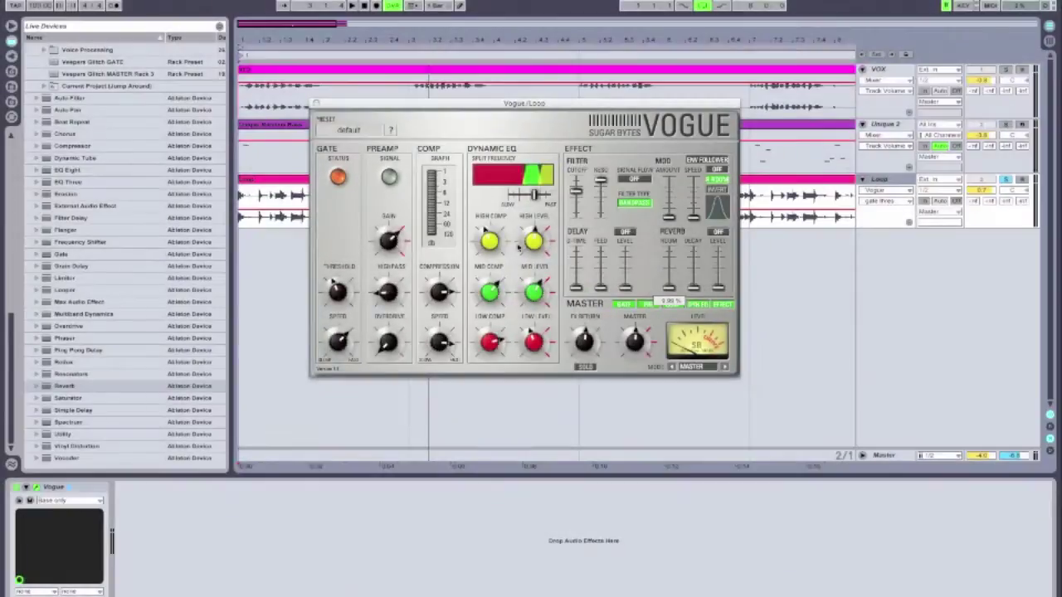
pyautogui.moveTo(504, 245); pyautogui.dragTo(496, 241)
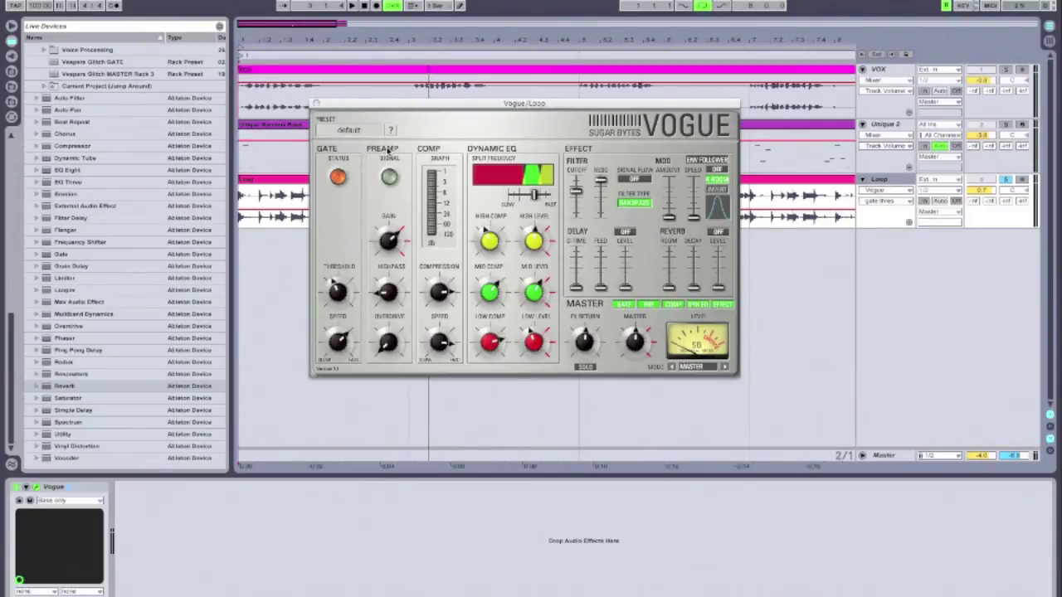
# - Add some overdrive in Vogue's preamp and lower the preamp gain while listening to the drum loop
pyautogui.moveTo(396, 331)
pyautogui.moveTo(395, 291)
pyautogui.moveTo(385, 293); pyautogui.dragTo(384, 295)
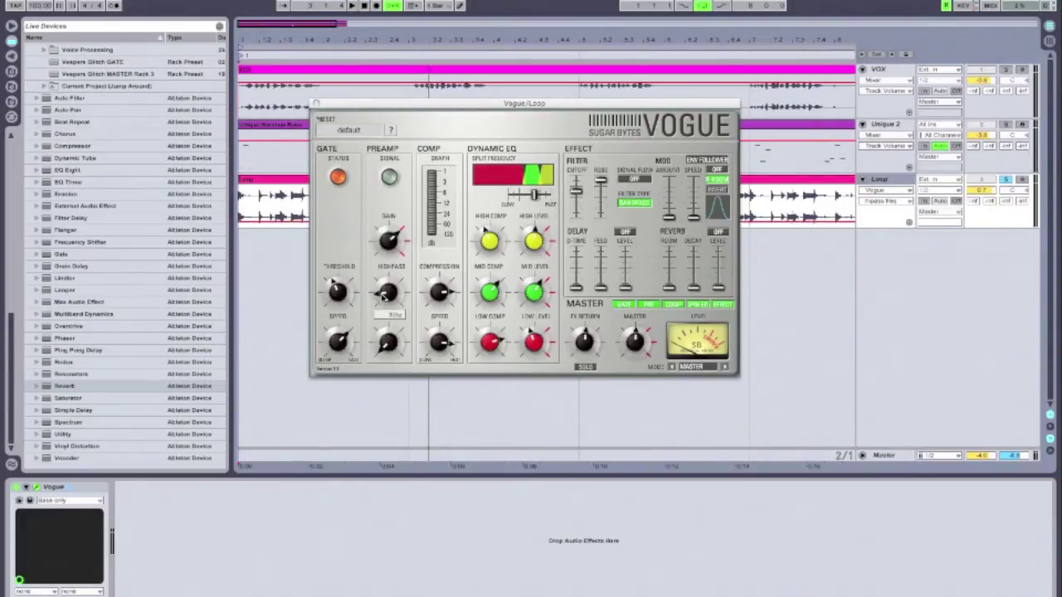
pyautogui.moveTo(389, 342)
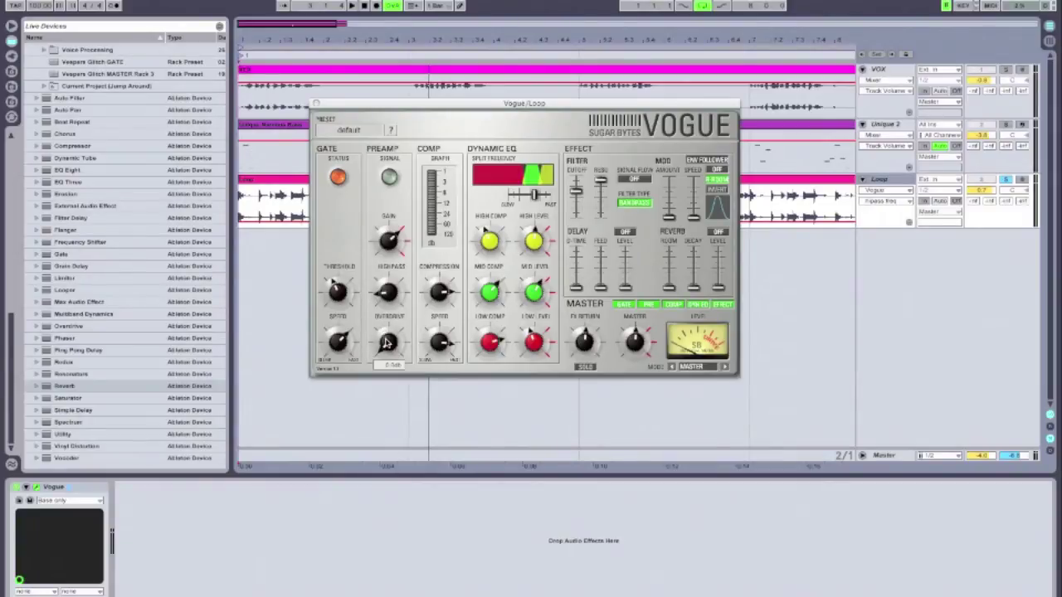
pyautogui.press('space')
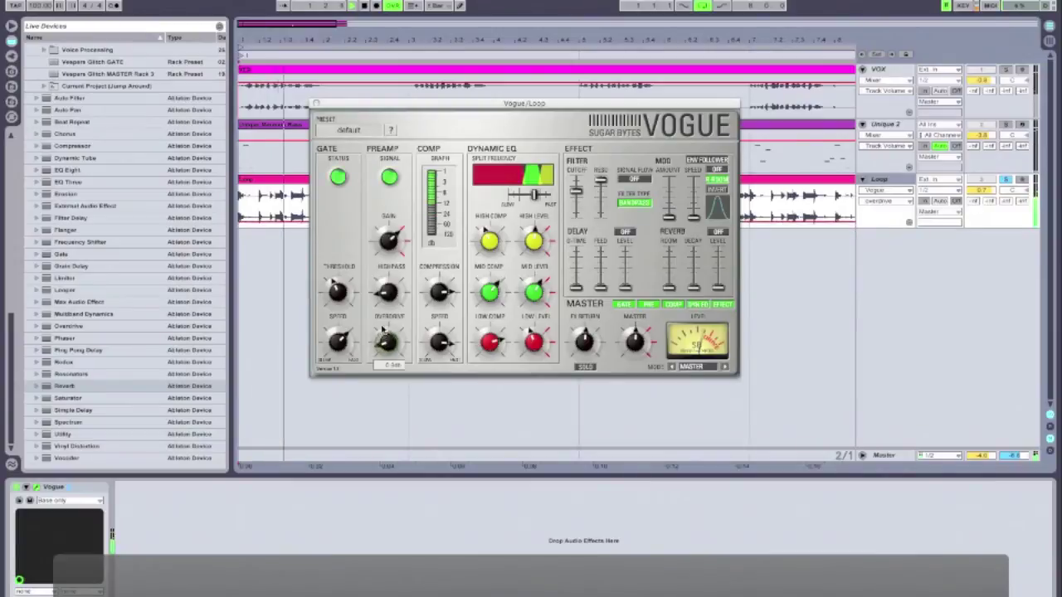
pyautogui.moveTo(381, 310); pyautogui.dragTo(381, 307)
pyautogui.moveTo(388, 240); pyautogui.dragTo(387, 258)
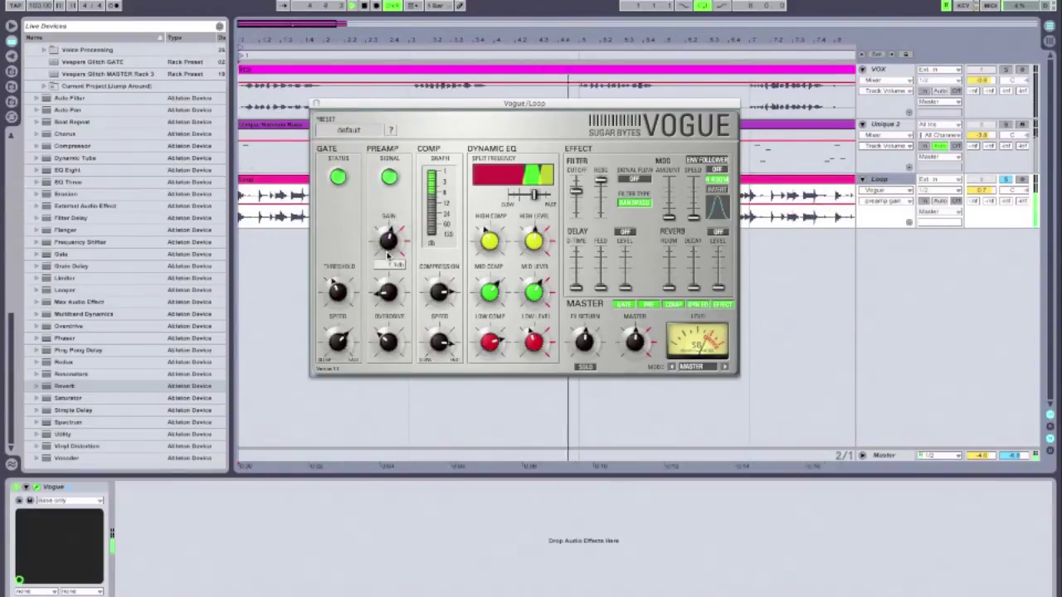
pyautogui.press('space')
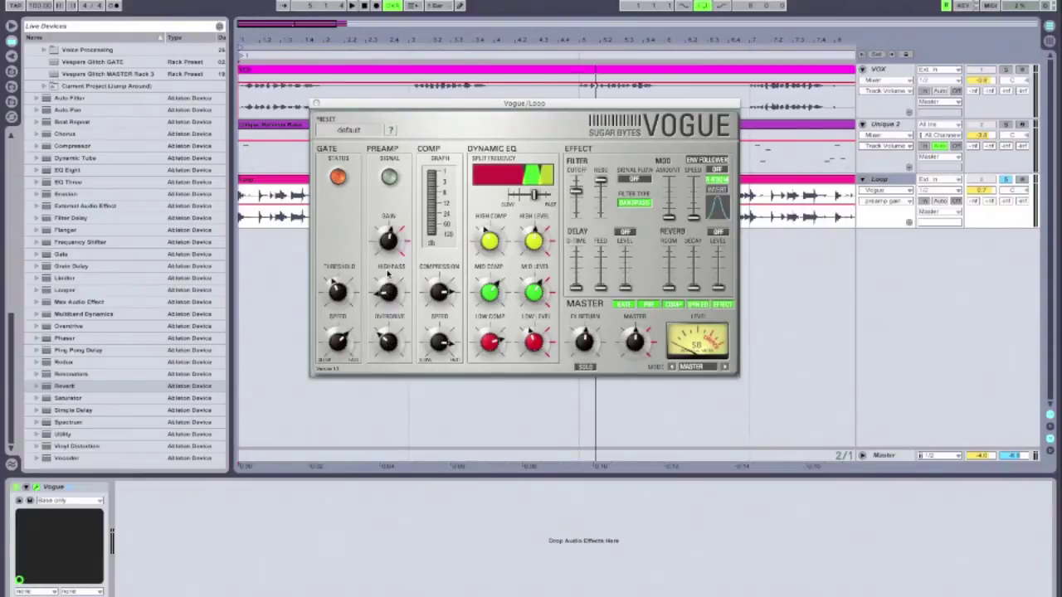
pyautogui.moveTo(405, 240)
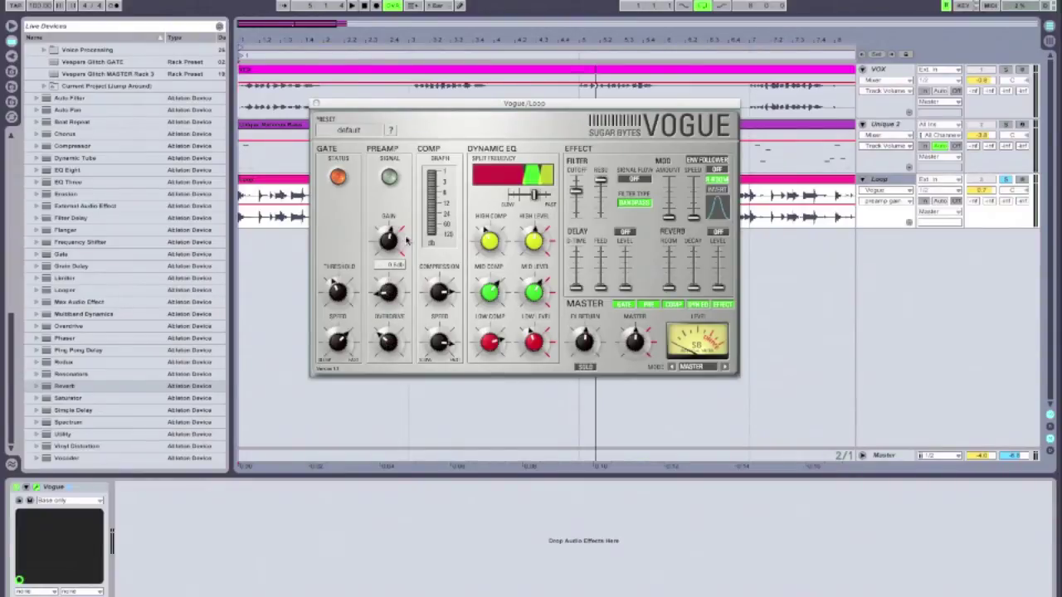
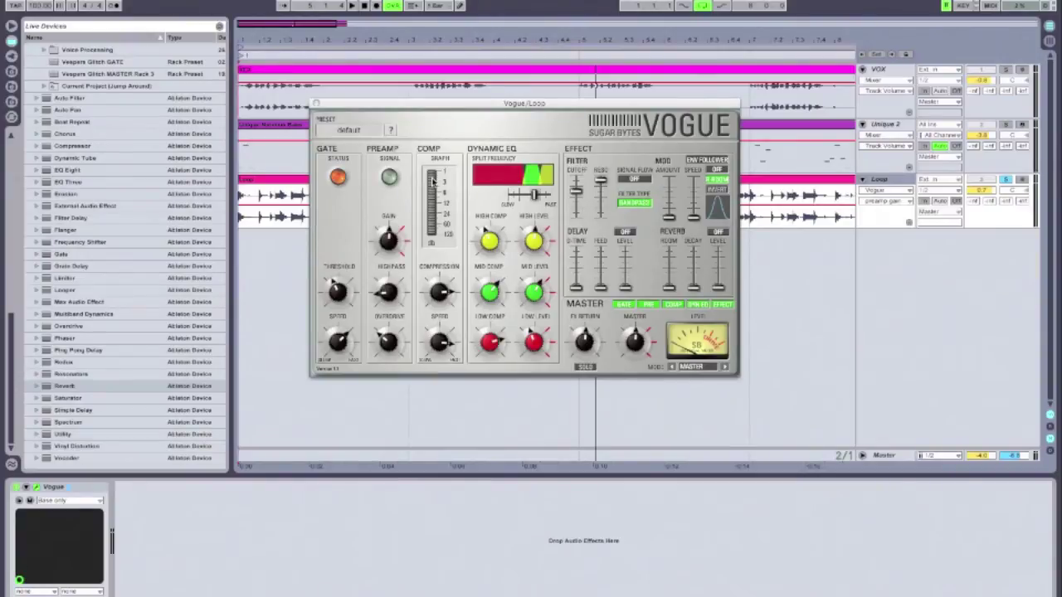
# - Play the drum loop and adjust the compression amount and speed in Vogue's compressor section
pyautogui.moveTo(444, 292)
pyautogui.press('space')
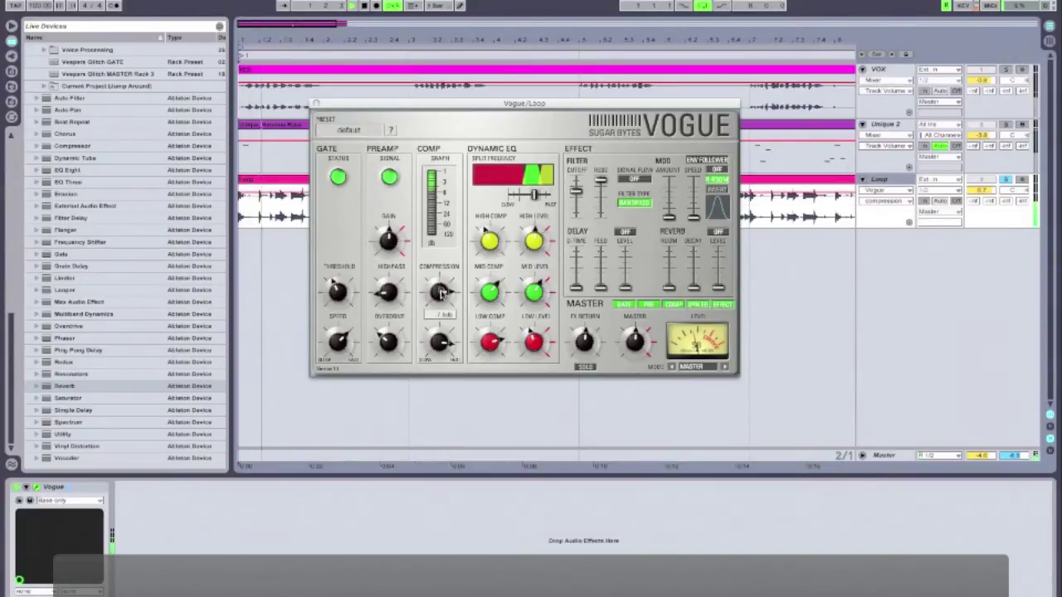
pyautogui.moveTo(442, 292); pyautogui.dragTo(442, 365)
pyautogui.click(439, 341)
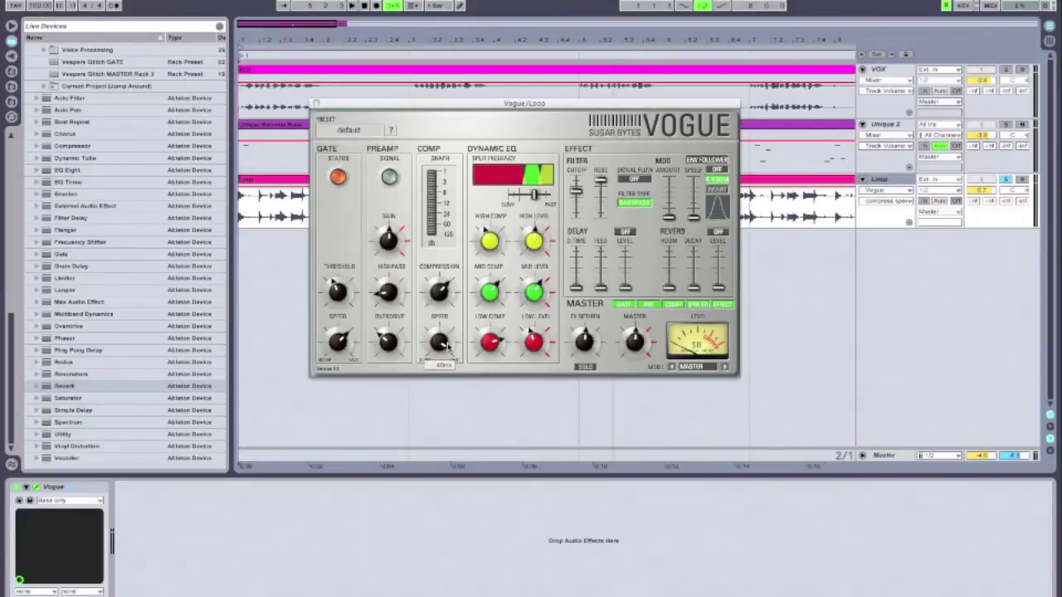
pyautogui.moveTo(444, 294); pyautogui.dragTo(441, 289)
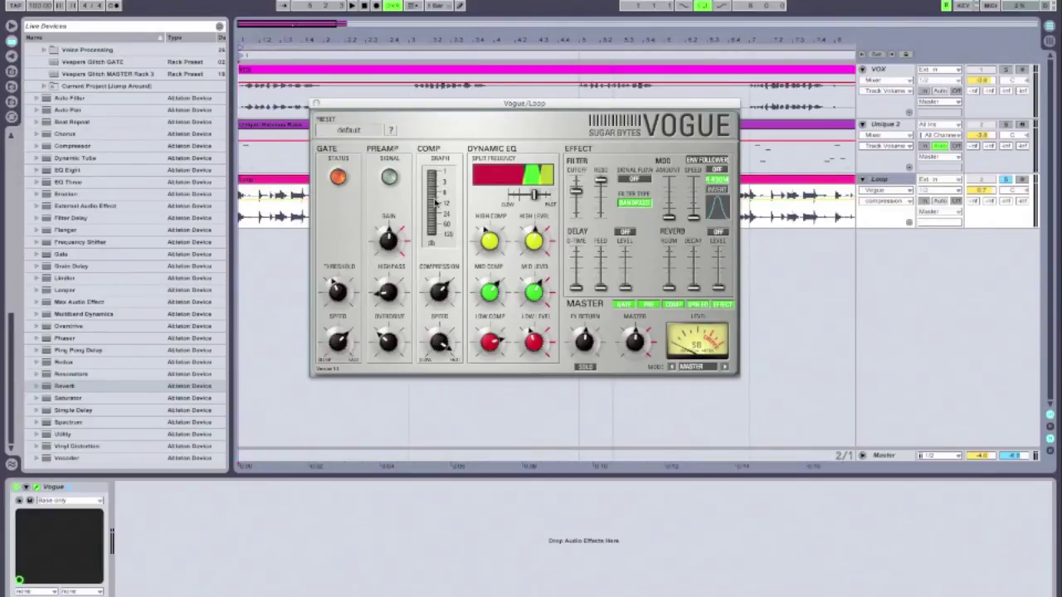
pyautogui.moveTo(436, 343)
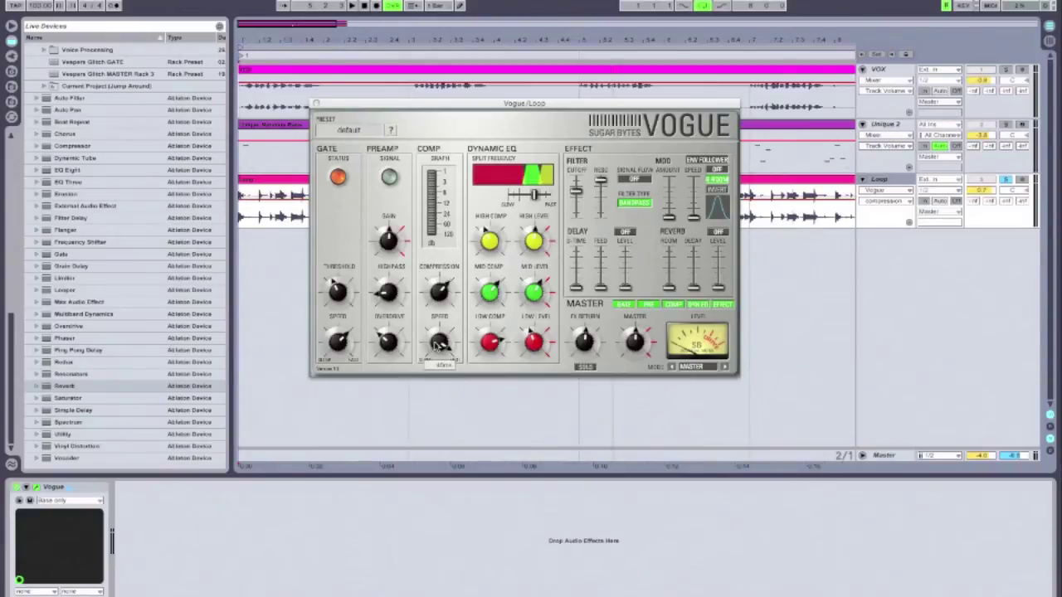
# - Play the drum loop to try out the dynamic EQ, and switch the dynamic EQ section off
pyautogui.press('space')
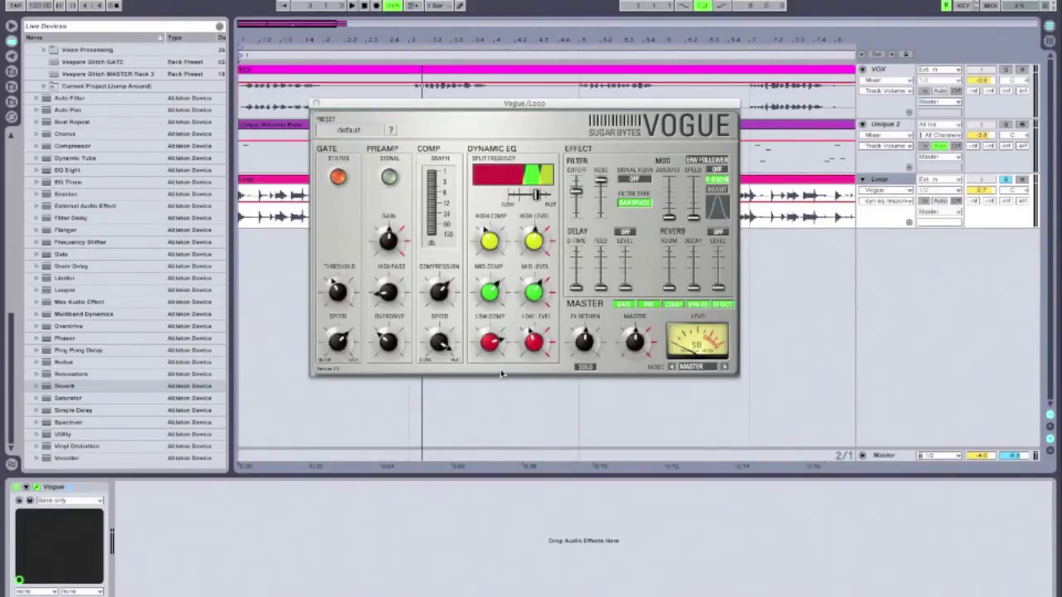
pyautogui.moveTo(539, 354)
pyautogui.click(695, 305)
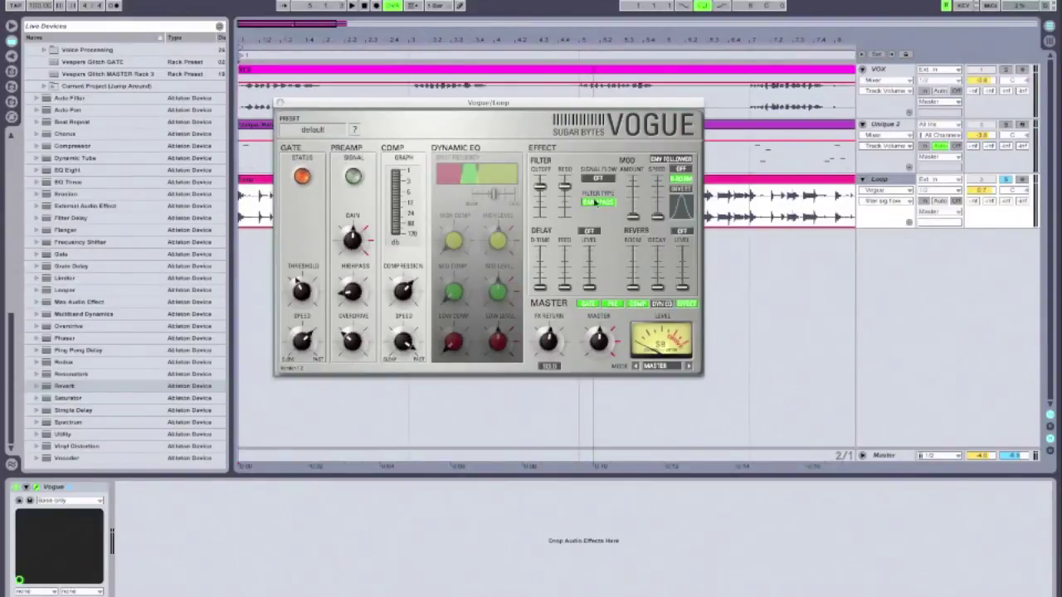
# - Try switching the effect section, delay, reverb and filter modulation, returning each to its original state
pyautogui.click(688, 306)
pyautogui.click(688, 305)
pyautogui.click(587, 231)
pyautogui.click(587, 231)
pyautogui.click(683, 232)
pyautogui.click(684, 232)
pyautogui.click(681, 169)
pyautogui.click(681, 169)
# - Set the filter type to Highpass and the filter's signal flow to To FX
pyautogui.click(592, 178)
pyautogui.click(598, 203)
pyautogui.click(599, 205)
pyautogui.click(597, 179)
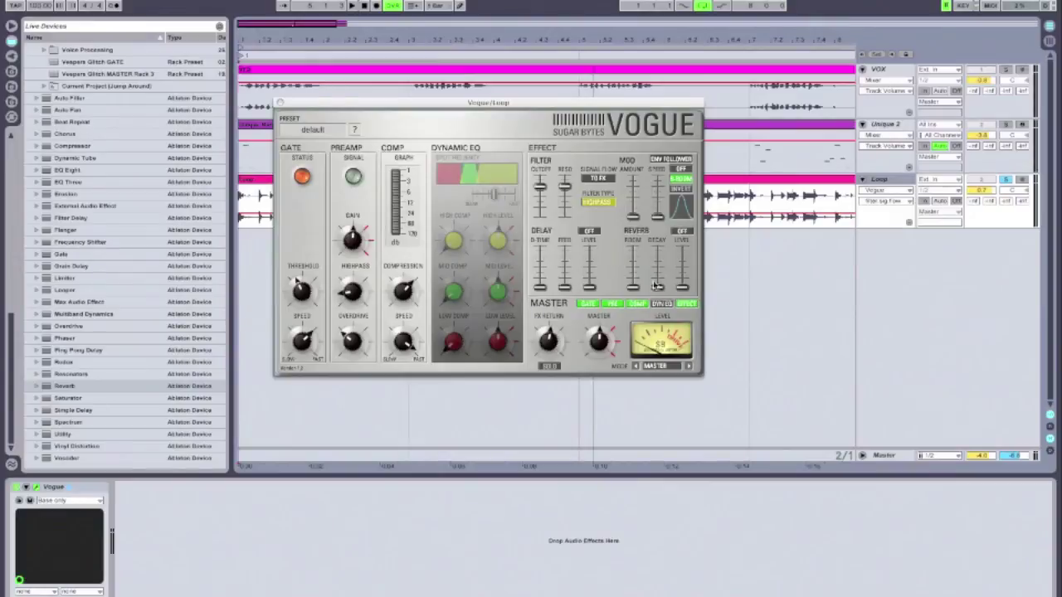
pyautogui.moveTo(569, 277)
pyautogui.moveTo(662, 265)
pyautogui.moveTo(538, 253)
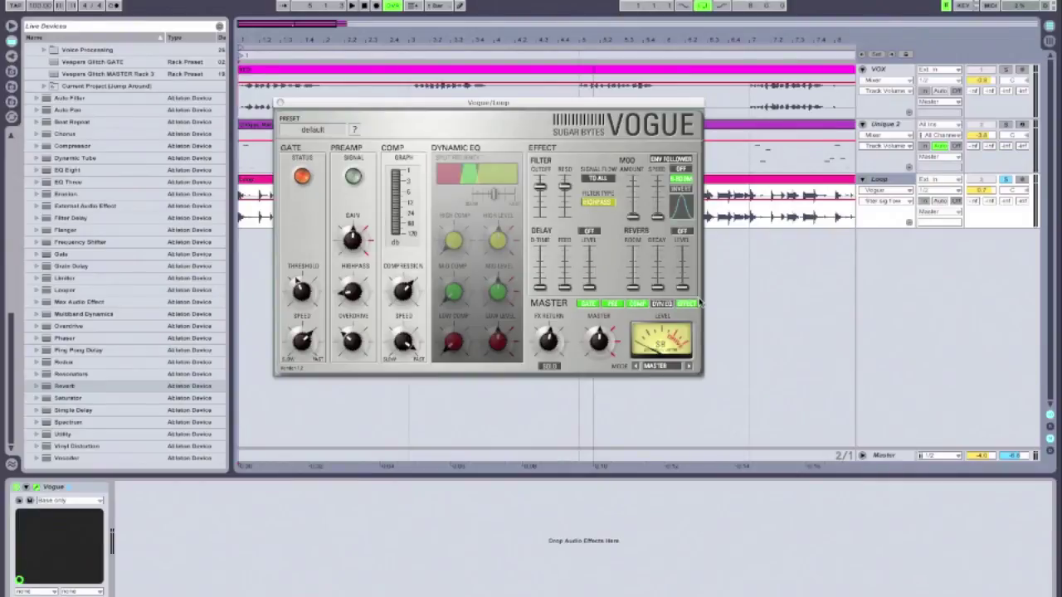
pyautogui.click(599, 178)
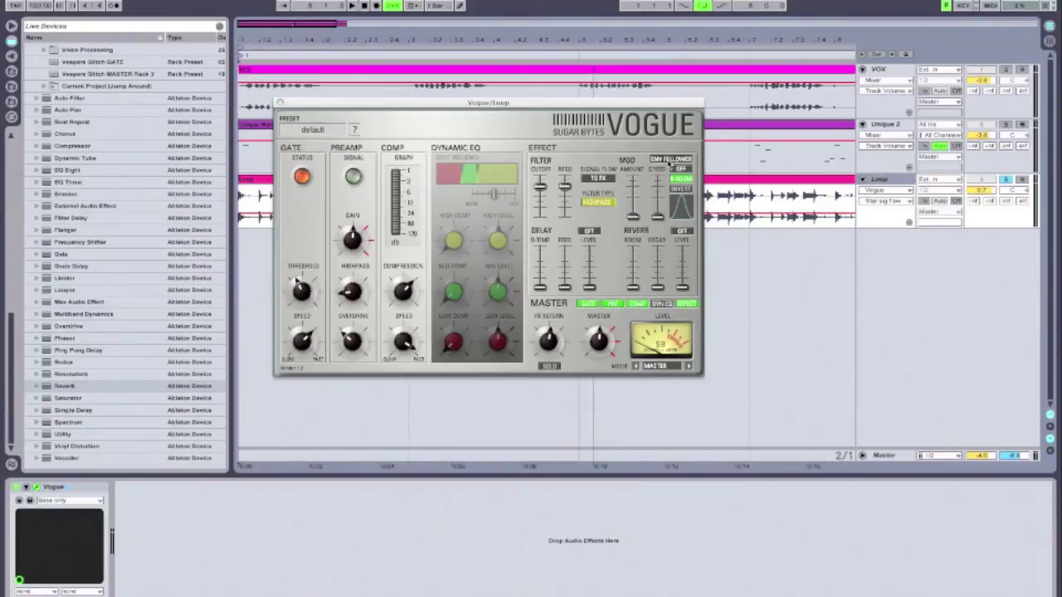
# - Try the LFO as the filter modulation source and return to Env Follower
pyautogui.click(669, 160)
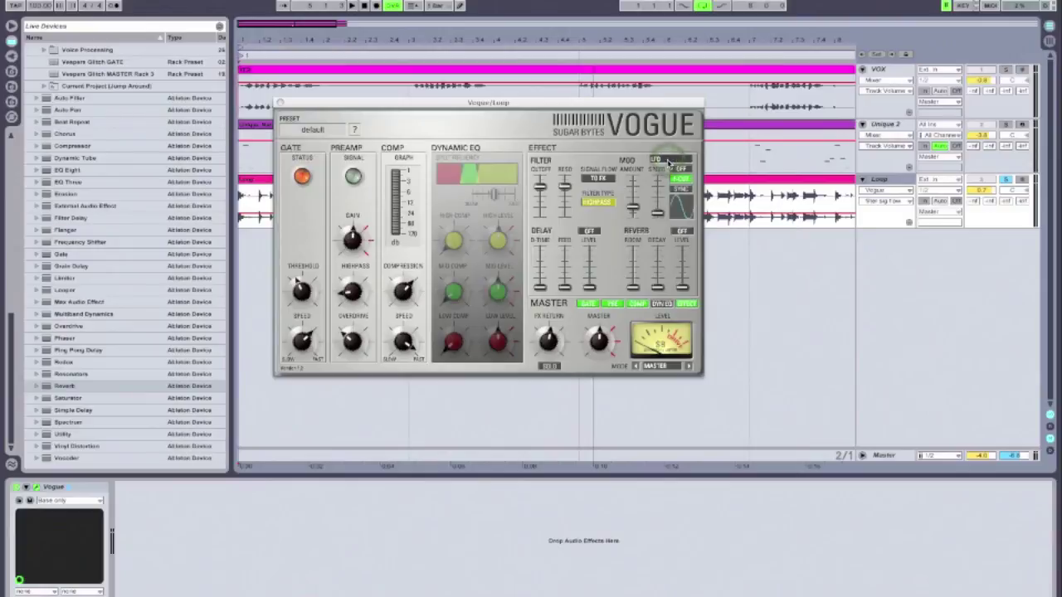
pyautogui.click(669, 160)
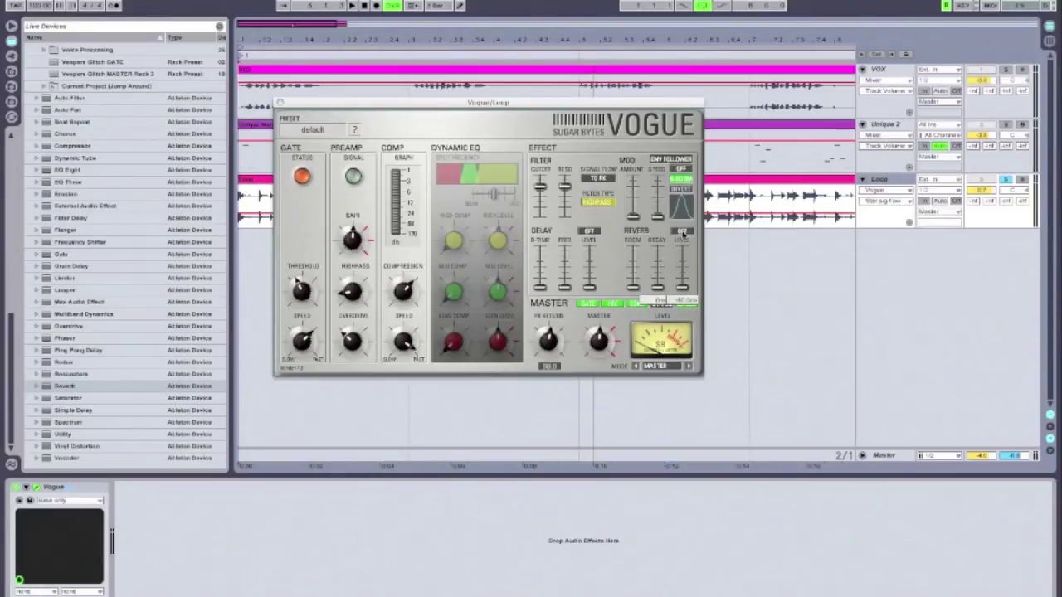
# - Activate the reverb and raise its room, decay and level
pyautogui.click(682, 232)
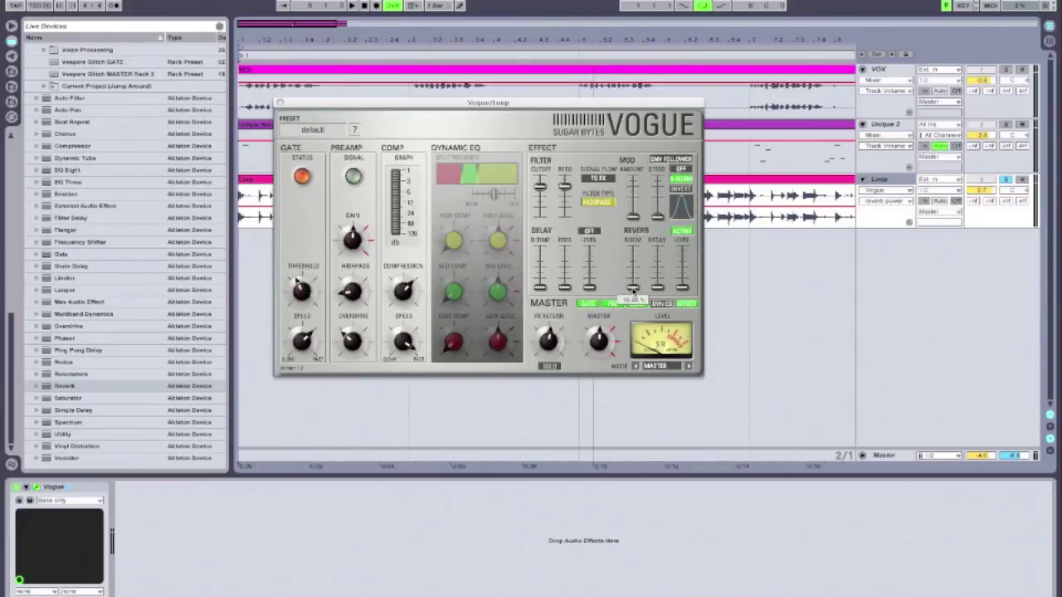
pyautogui.moveTo(632, 288); pyautogui.dragTo(633, 255)
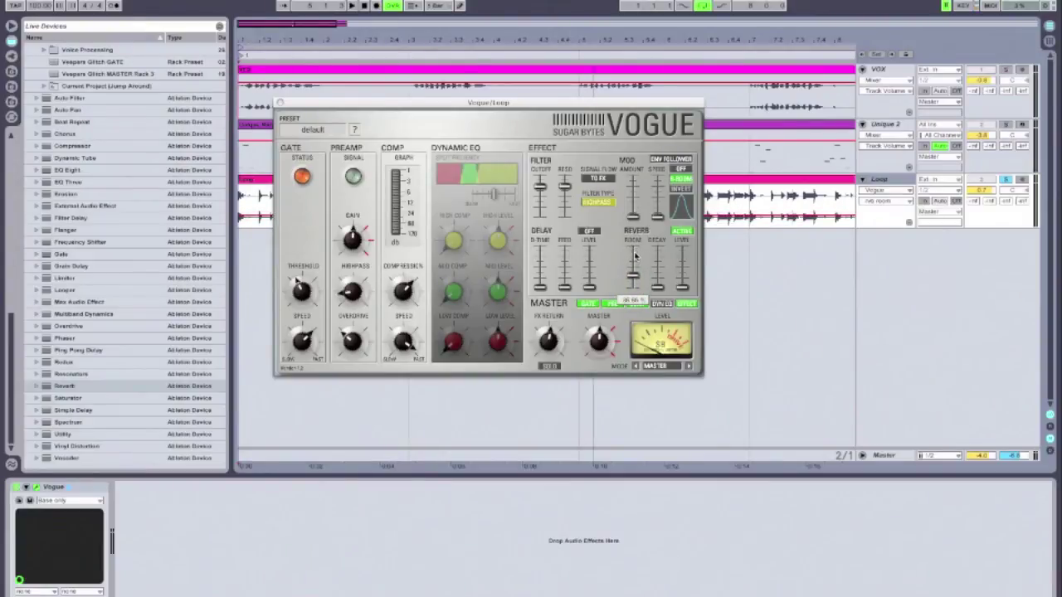
pyautogui.moveTo(661, 289); pyautogui.dragTo(681, 278)
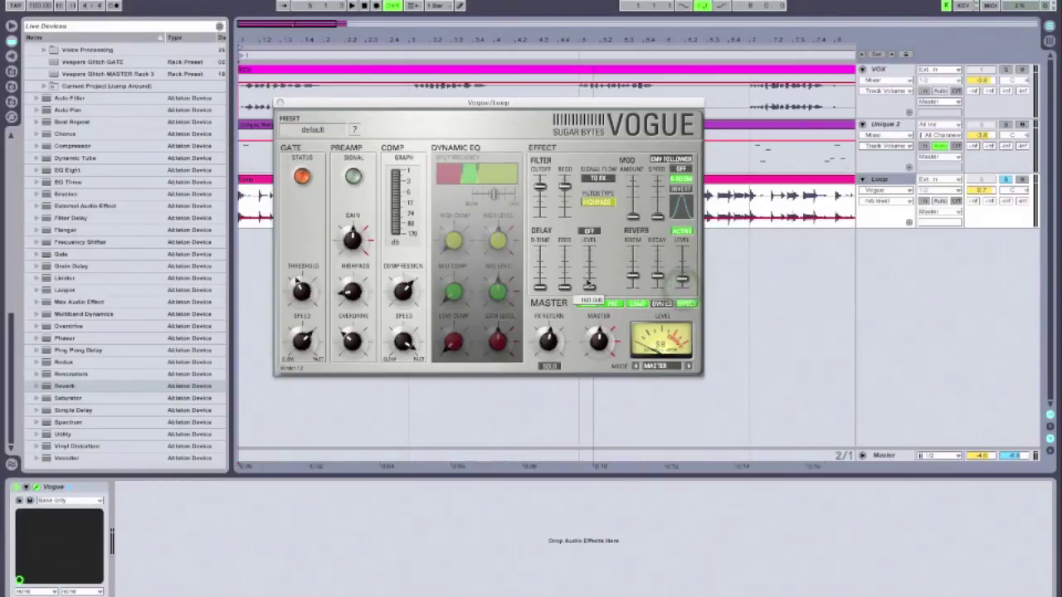
# - Play the loop while raising the reverb's level and decay and fine-tuning its room amount
pyautogui.moveTo(549, 342)
pyautogui.mouseDown()
pyautogui.moveTo(548, 330)
pyautogui.moveTo(548, 359)
pyautogui.moveTo(548, 332)
pyautogui.mouseUp()
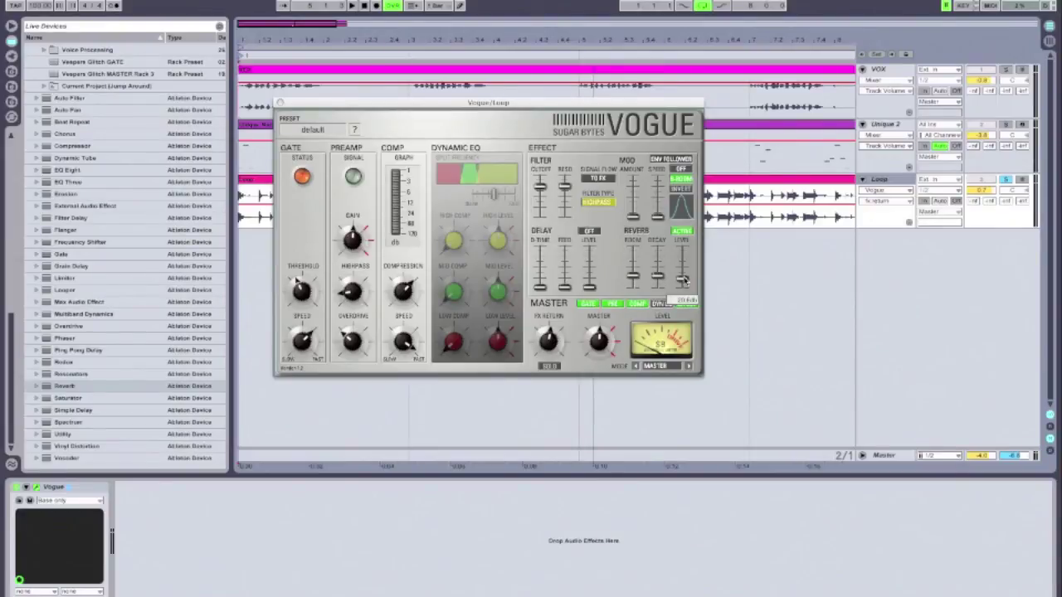
pyautogui.press('space')
pyautogui.moveTo(684, 281); pyautogui.dragTo(684, 251)
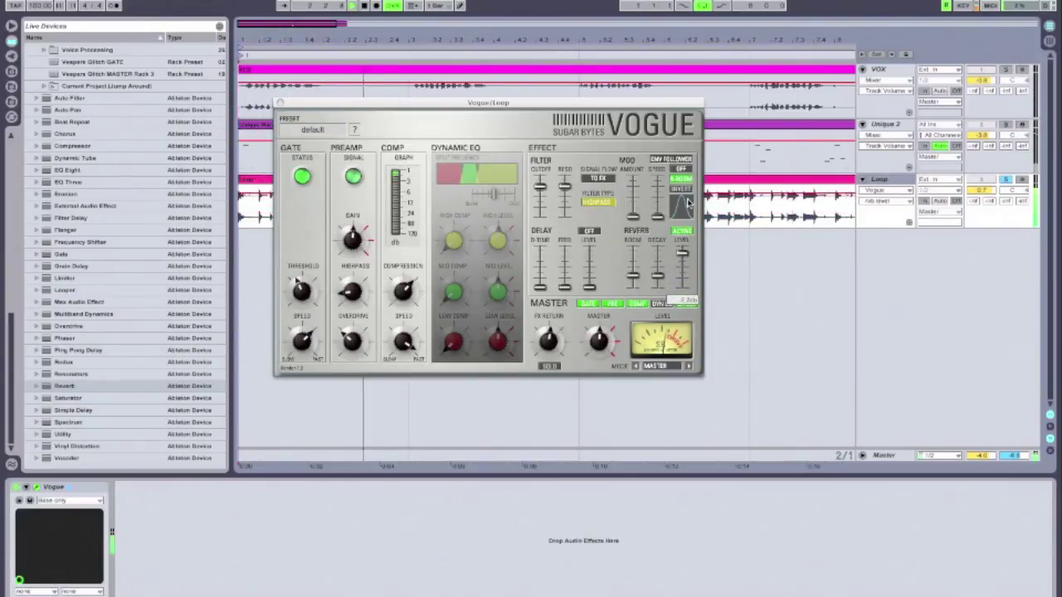
pyautogui.moveTo(657, 275); pyautogui.dragTo(656, 265)
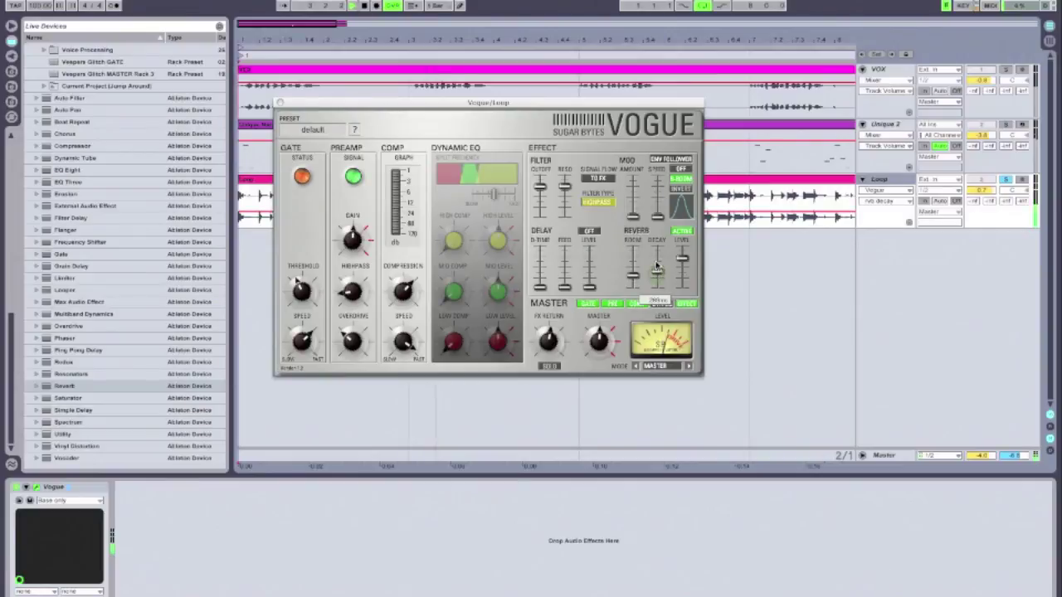
pyautogui.moveTo(632, 275); pyautogui.dragTo(632, 277)
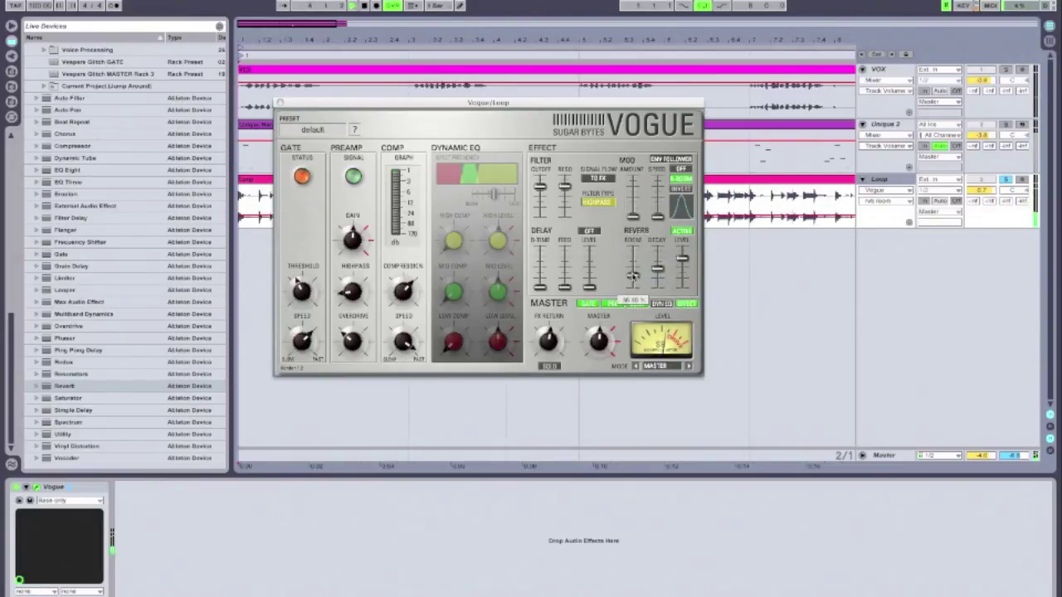
pyautogui.click(681, 257)
pyautogui.moveTo(681, 257); pyautogui.dragTo(685, 284)
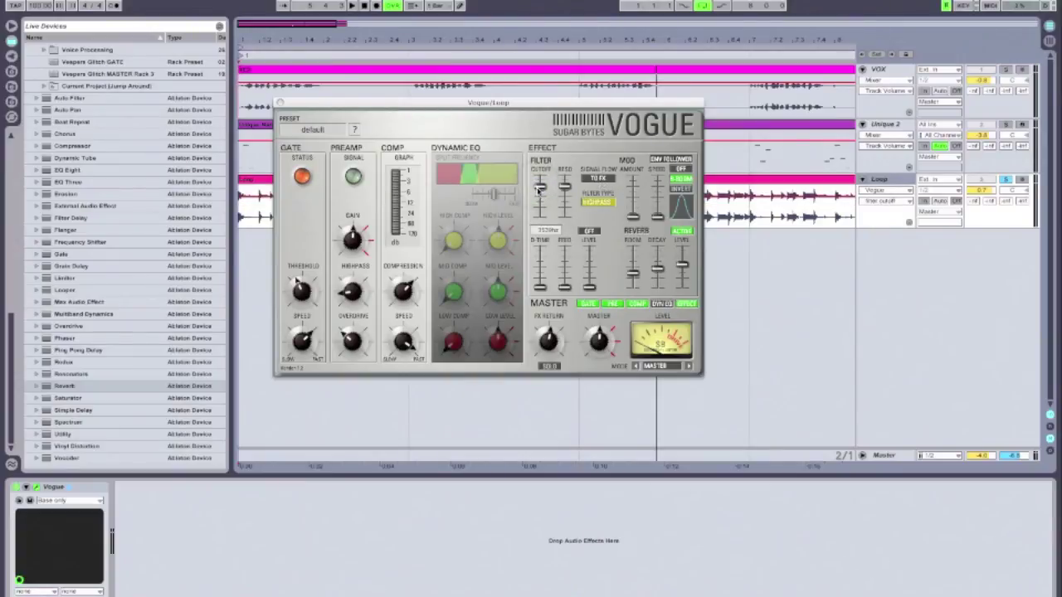
# - Lower the highpass filter's cutoff and bring its resonance down to the minimum
pyautogui.moveTo(537, 188); pyautogui.dragTo(540, 240)
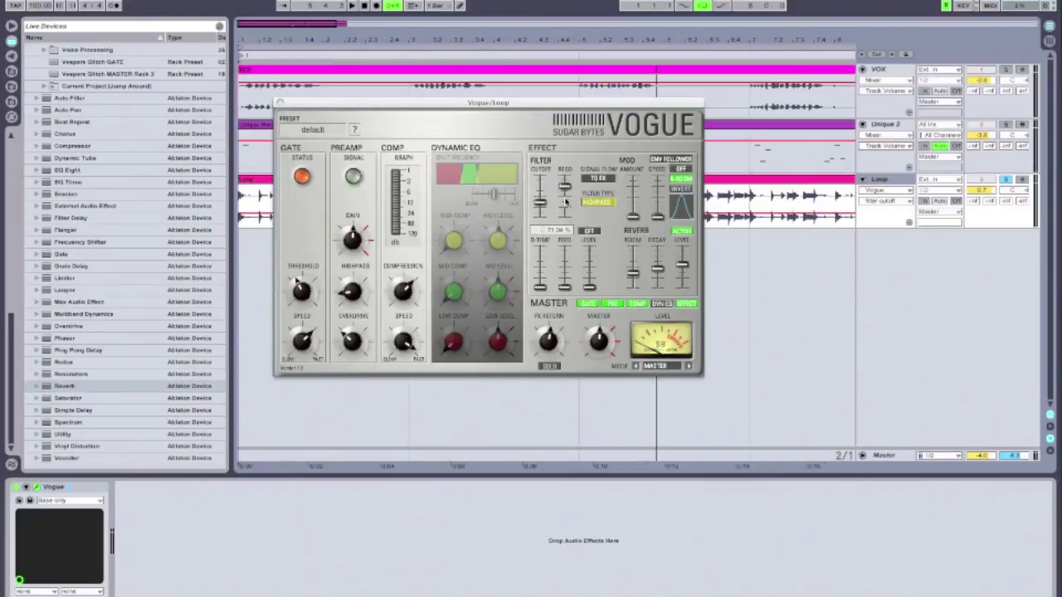
pyautogui.click(564, 189)
pyautogui.moveTo(564, 190); pyautogui.dragTo(565, 222)
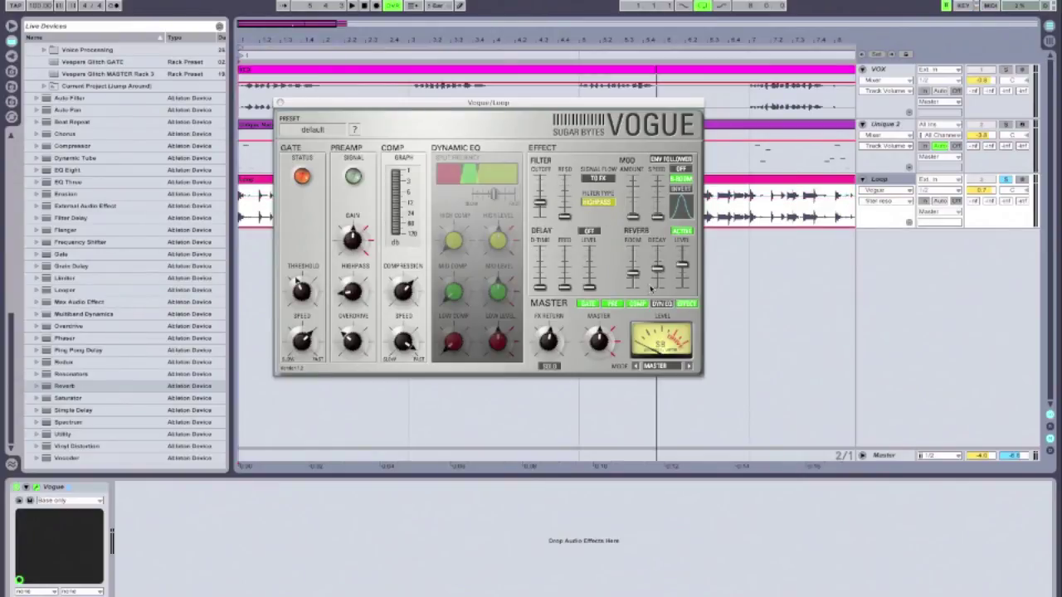
# - Lower the reverb level while the loop plays, stop playback and solo the effect return
pyautogui.press('space')
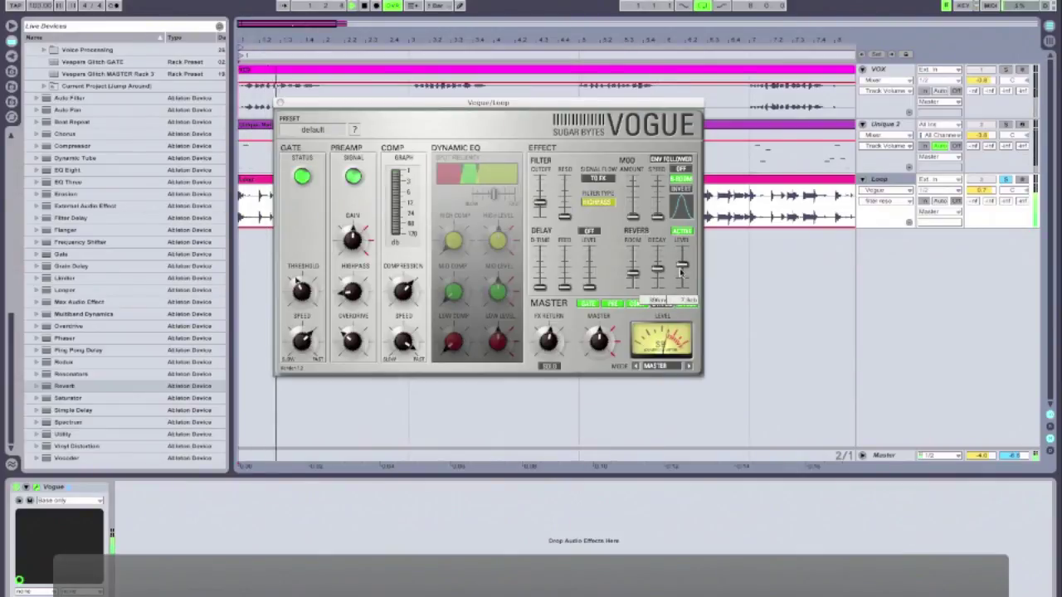
pyautogui.moveTo(682, 268); pyautogui.dragTo(683, 296)
pyautogui.press('space')
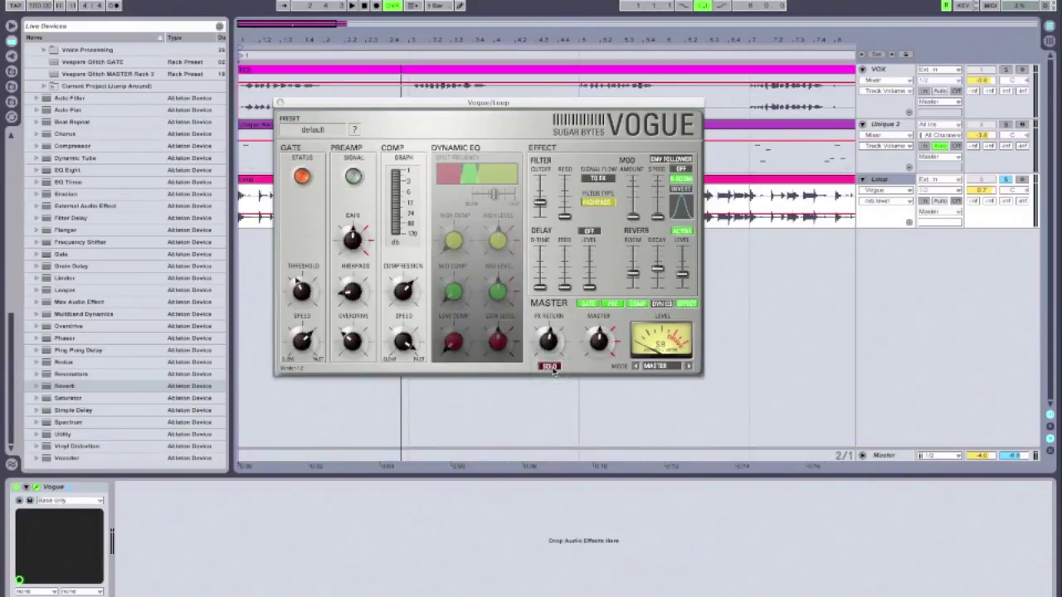
# - Play the loop with the effect return soloed, fine-tuning the filter cutoff and setting the reverb level to about -13.5 dB
pyautogui.press('space')
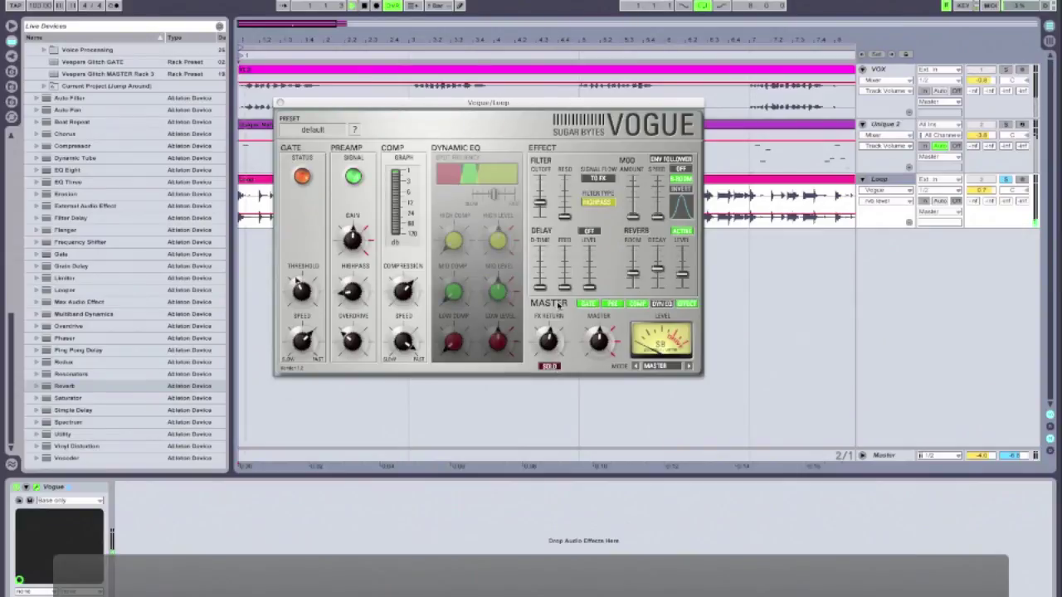
pyautogui.moveTo(540, 201)
pyautogui.moveTo(541, 201)
pyautogui.mouseDown()
pyautogui.moveTo(541, 192)
pyautogui.moveTo(540, 215)
pyautogui.mouseUp()
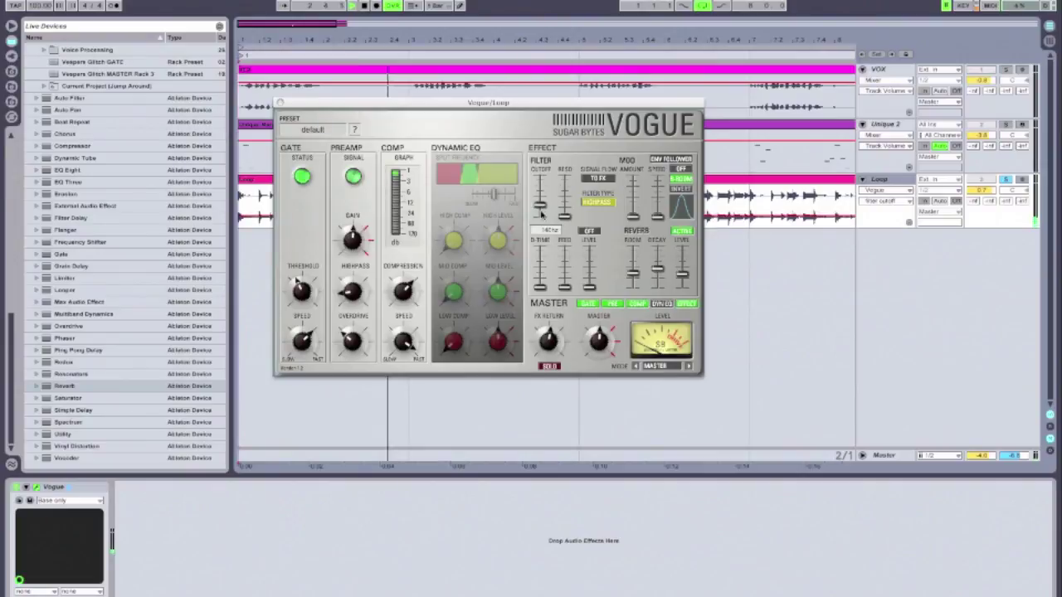
pyautogui.moveTo(682, 274); pyautogui.dragTo(682, 244)
pyautogui.click(680, 269)
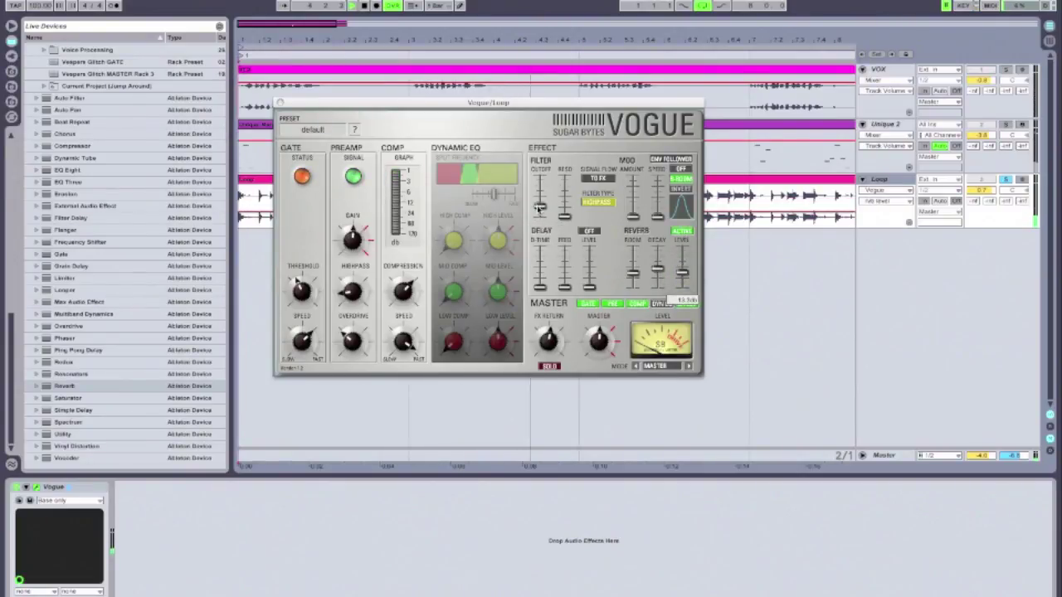
pyautogui.moveTo(540, 201); pyautogui.dragTo(539, 199)
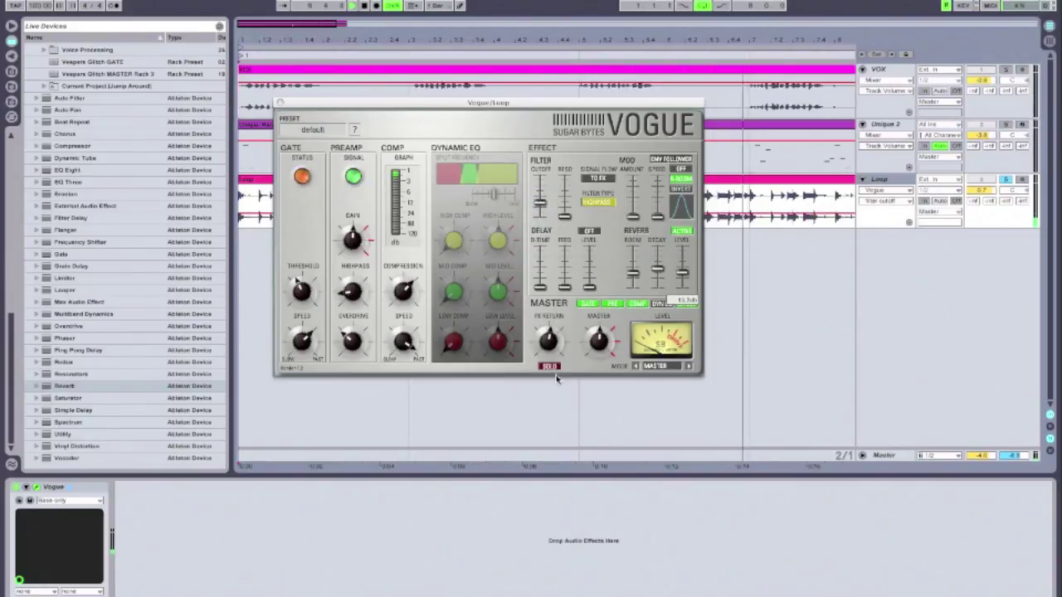
# - Turn off the effect return's solo and fine-tune the FX Return level to about -5.5 dB while auditioning the loop
pyautogui.click(550, 366)
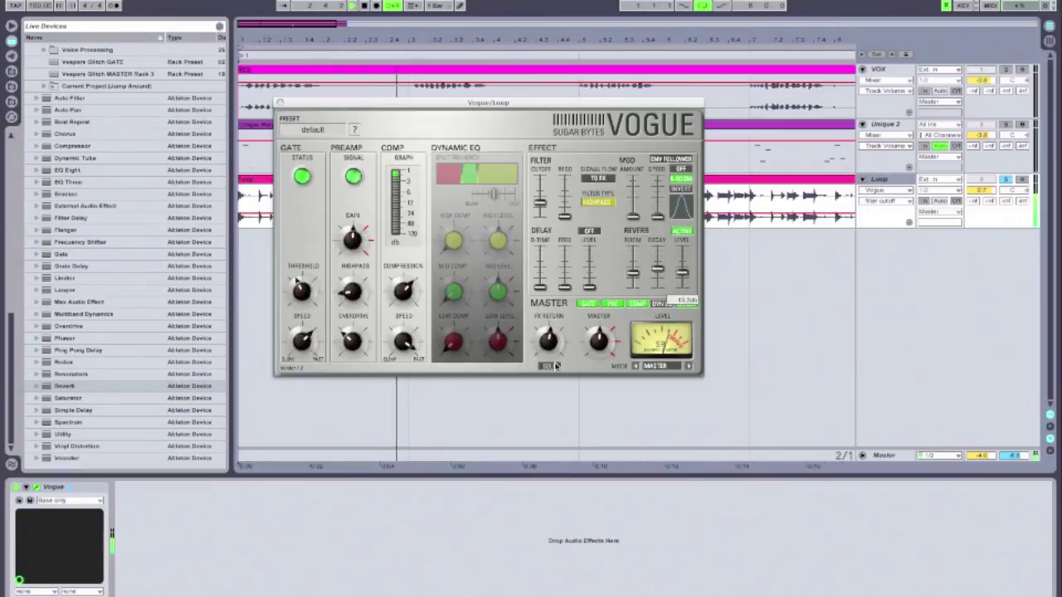
pyautogui.moveTo(553, 360); pyautogui.dragTo(553, 353)
pyautogui.press('space')
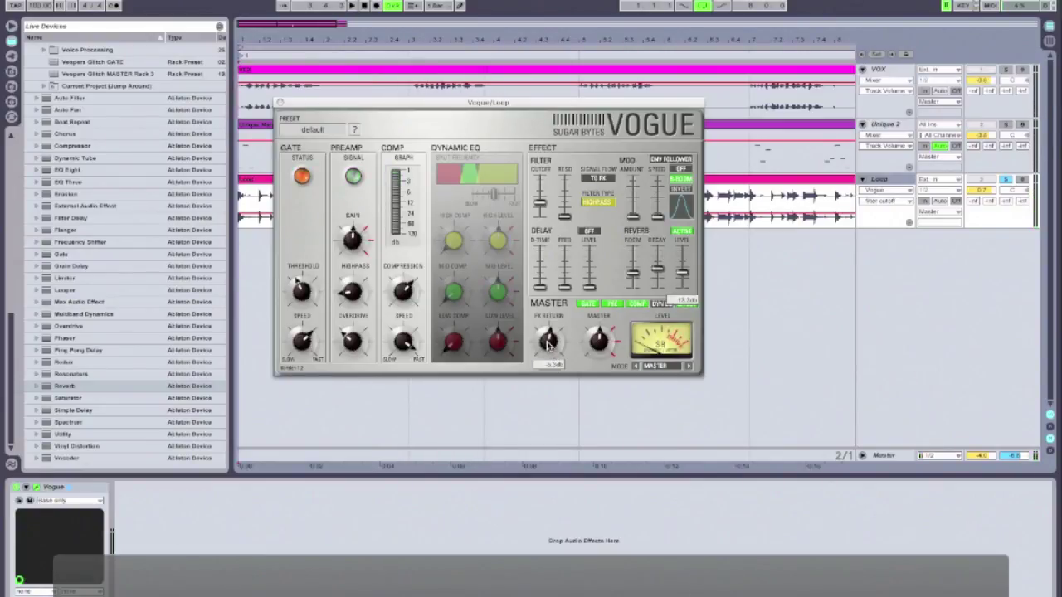
pyautogui.click(547, 342)
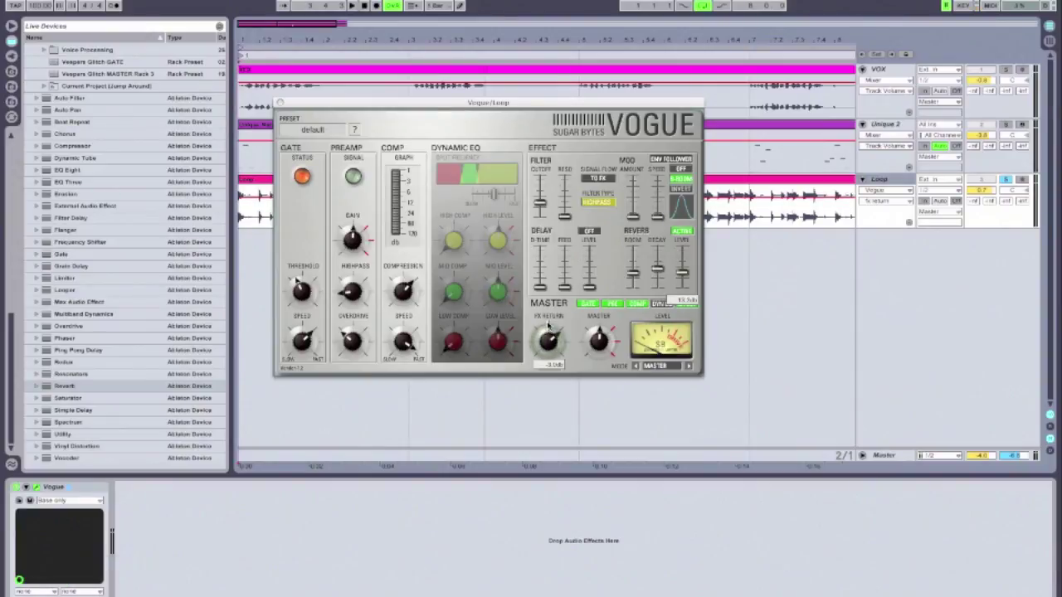
pyautogui.moveTo(547, 341)
pyautogui.mouseDown()
pyautogui.moveTo(547, 329)
pyautogui.moveTo(549, 343)
pyautogui.mouseUp()
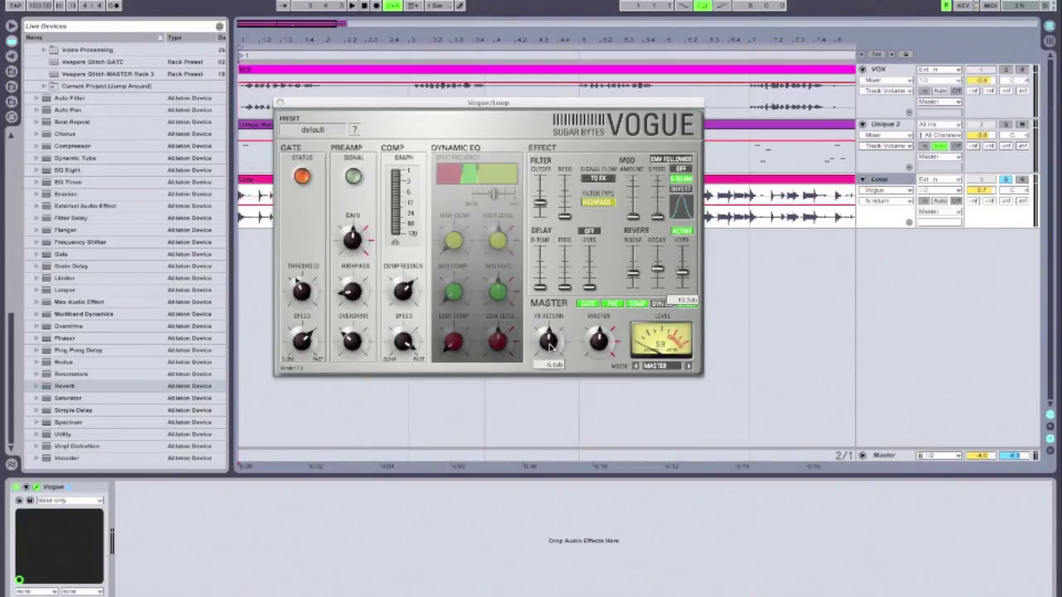
pyautogui.press('space')
pyautogui.moveTo(549, 343)
pyautogui.mouseDown()
pyautogui.moveTo(545, 317)
pyautogui.moveTo(547, 342)
pyautogui.mouseUp()
pyautogui.press('space')
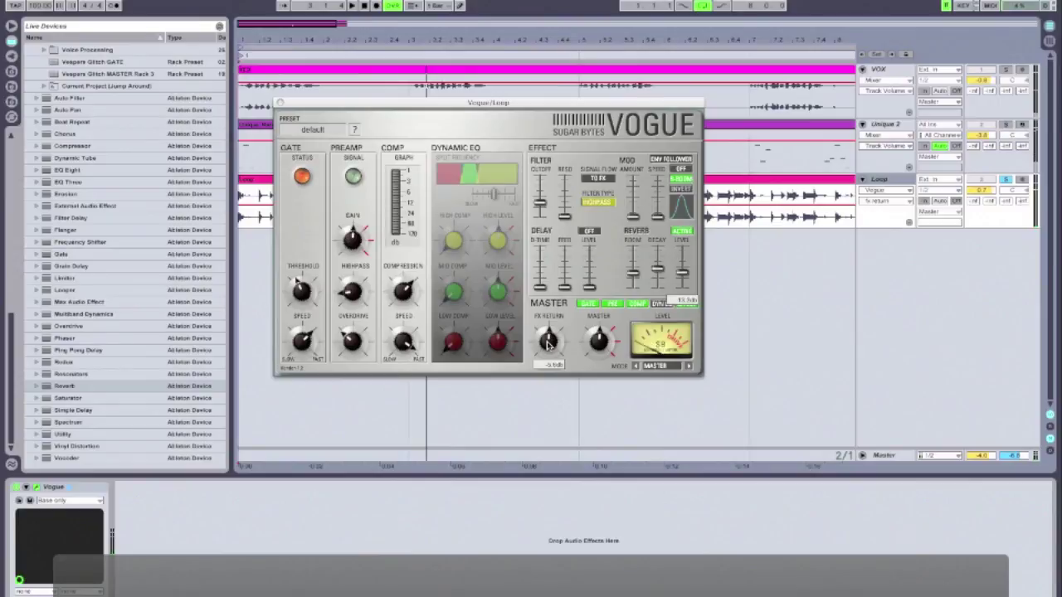